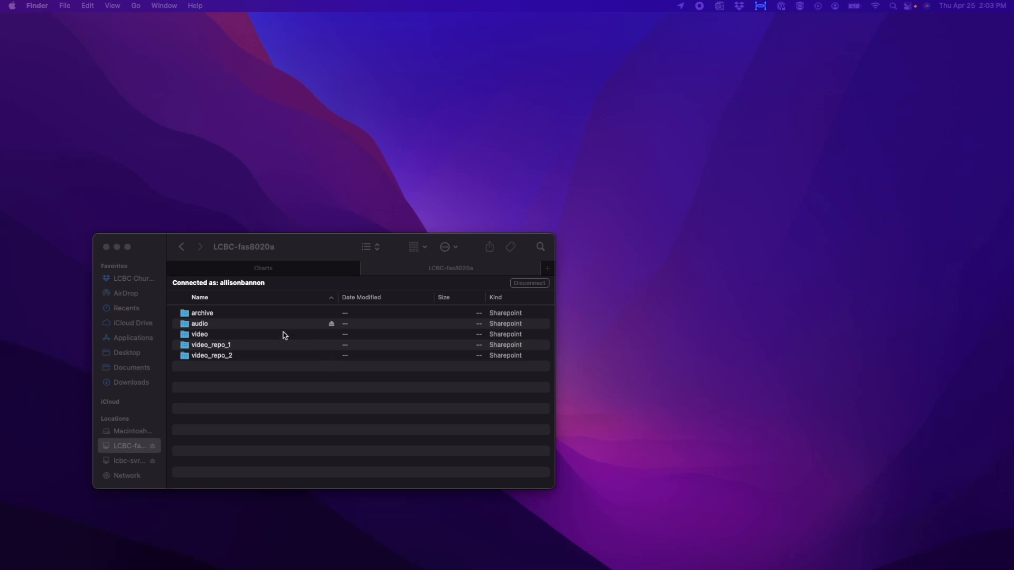
Step: Copy the Weekend Setlist Project folder from the Ableton Template folder inside the audio share's 00 Ableton Backing Tracks folder
double_click(242, 324)
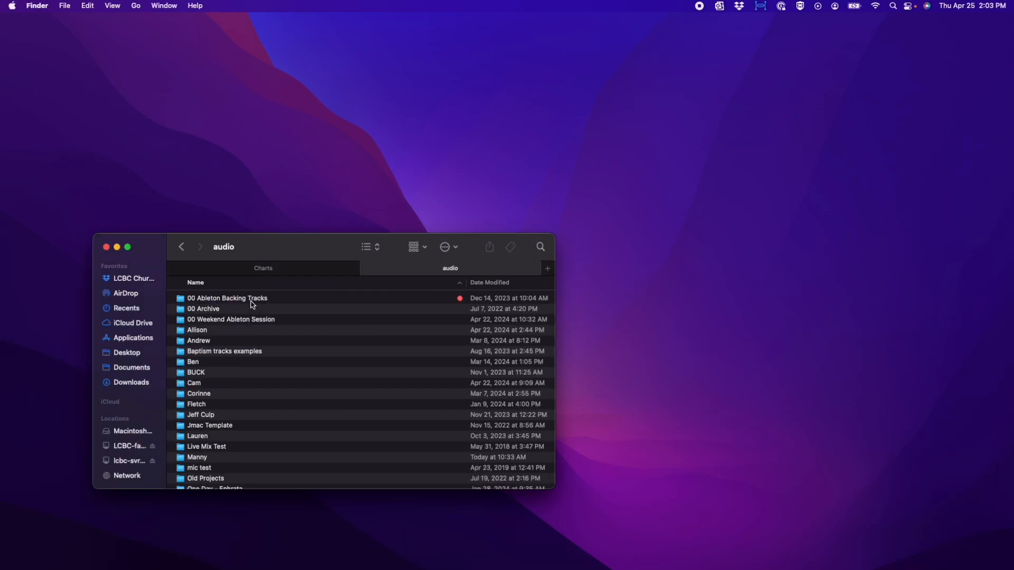
double_click(253, 299)
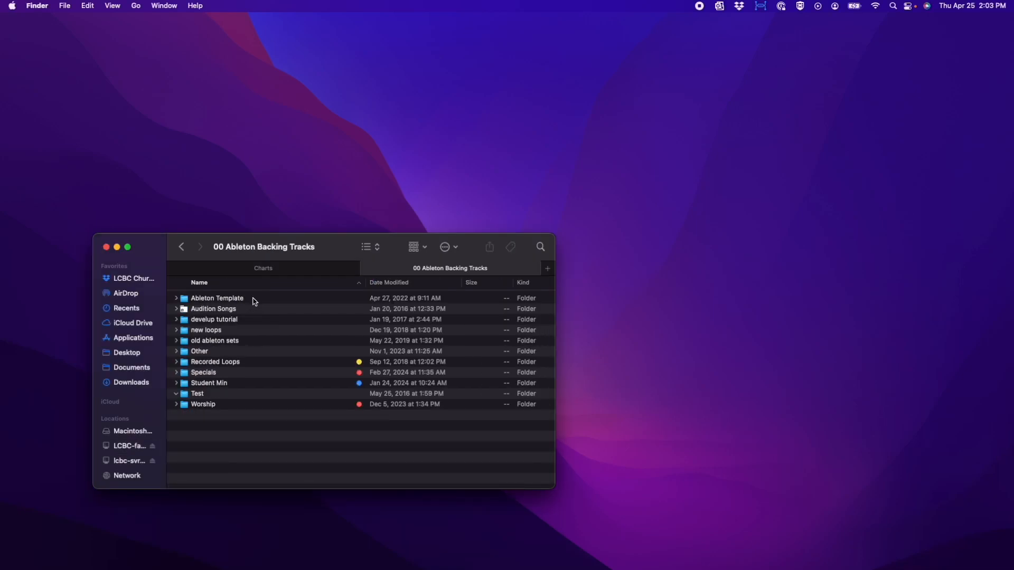
double_click(254, 299)
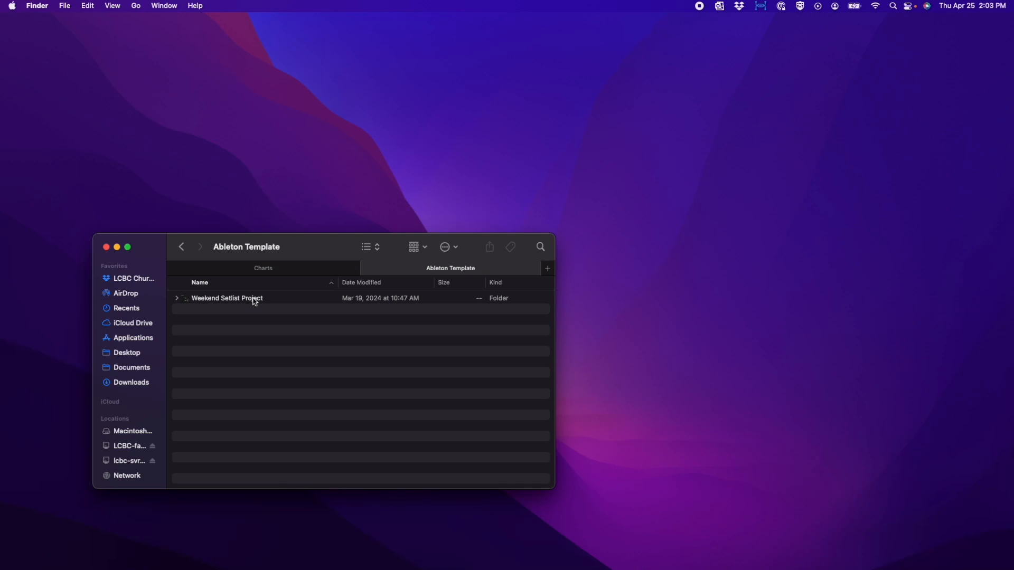
click(255, 301)
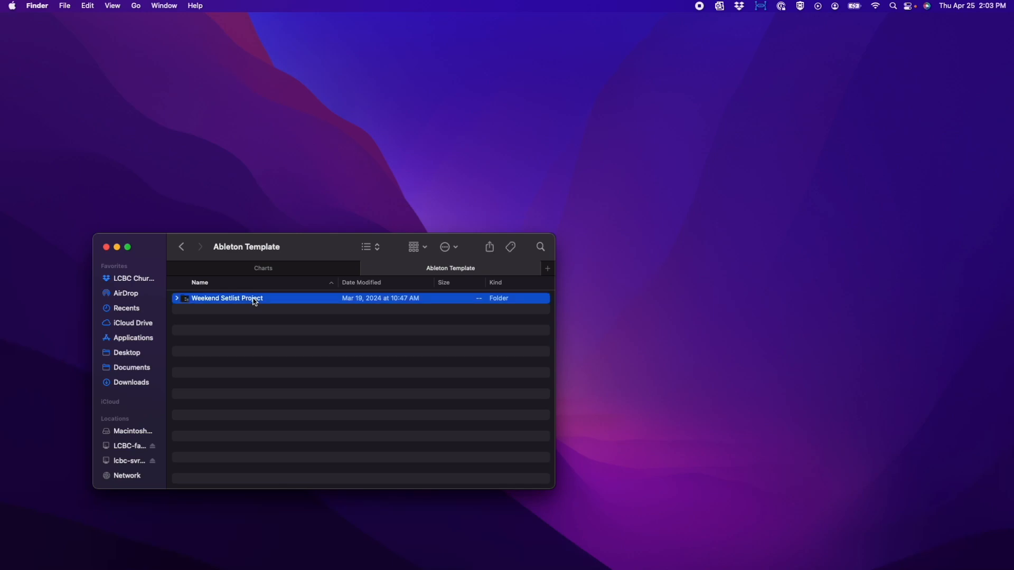
right_click(255, 302)
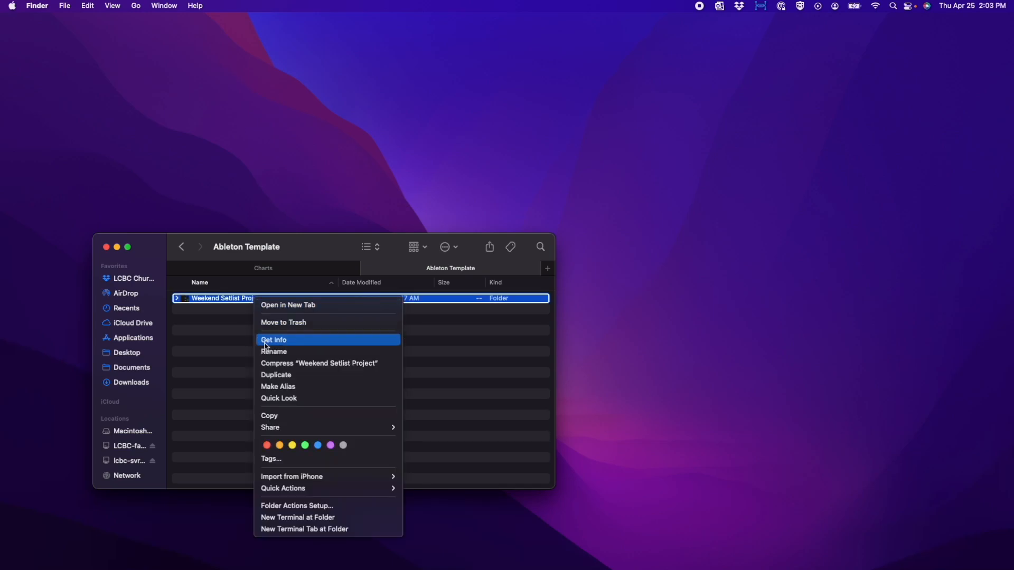
click(273, 417)
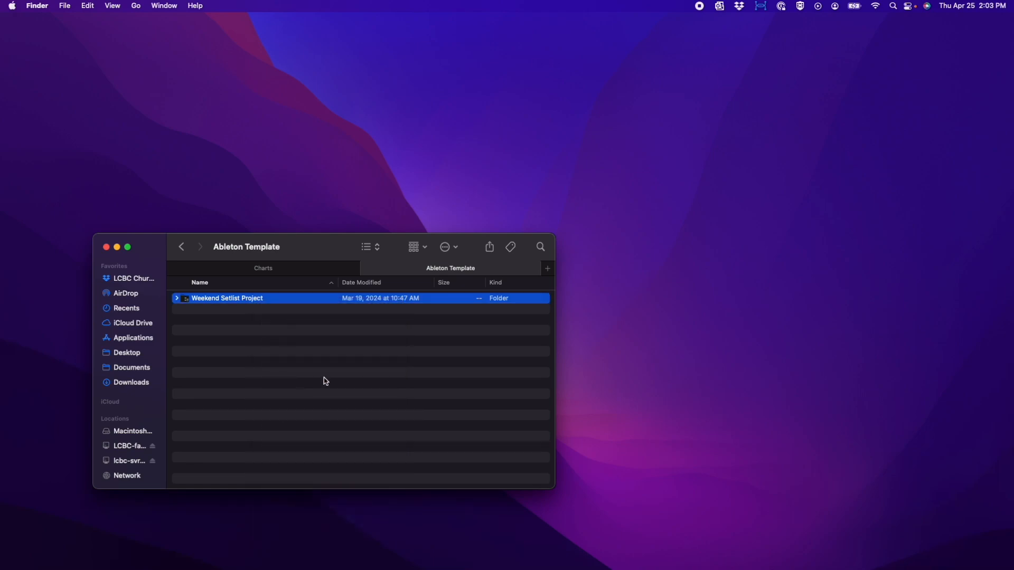
Step: Paste the copied Weekend Setlist Project folder onto the desktop
click(684, 191)
right_click(684, 191)
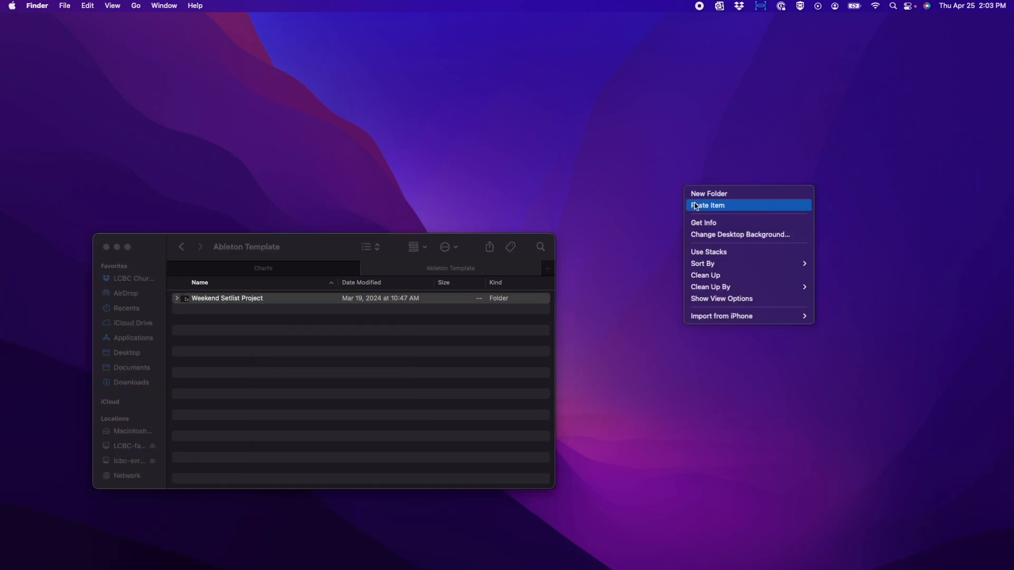
click(696, 205)
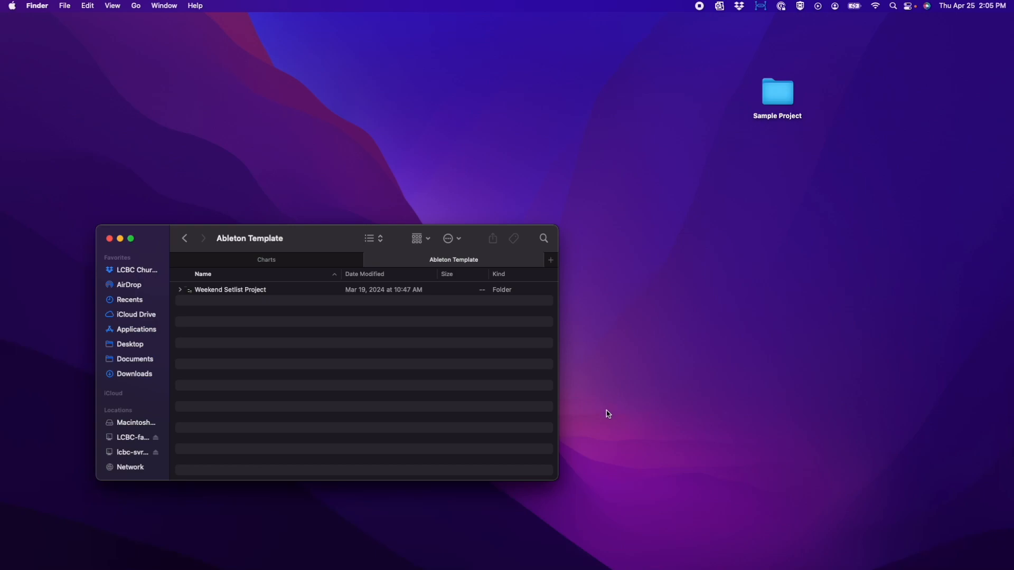
Step: Copy the A Thousand Hallelujahs;68bpm;4_4 Project folder from Worship/A-E in the audio share's 00 Ableton Backing Tracks folder
click(192, 240)
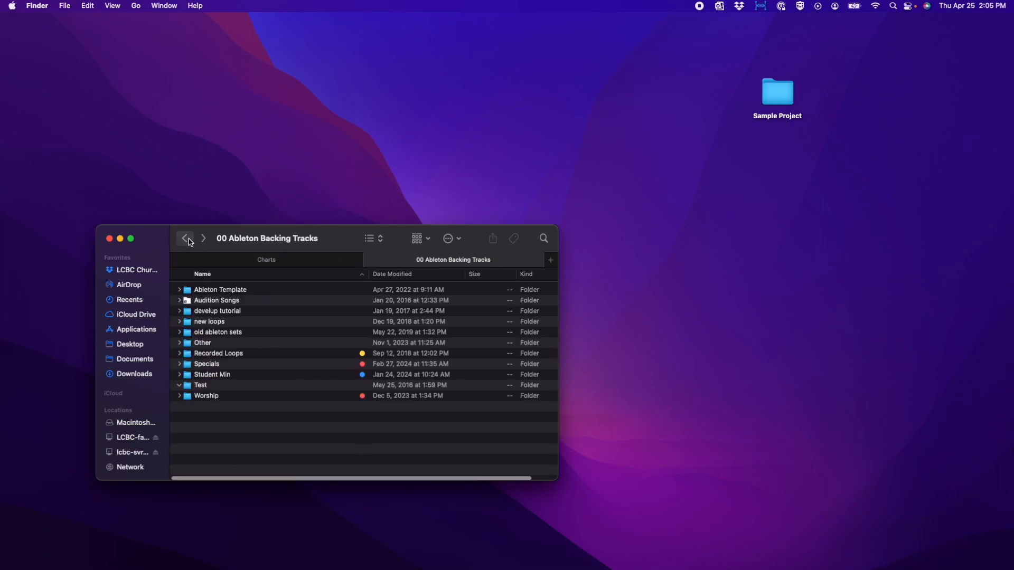
click(191, 242)
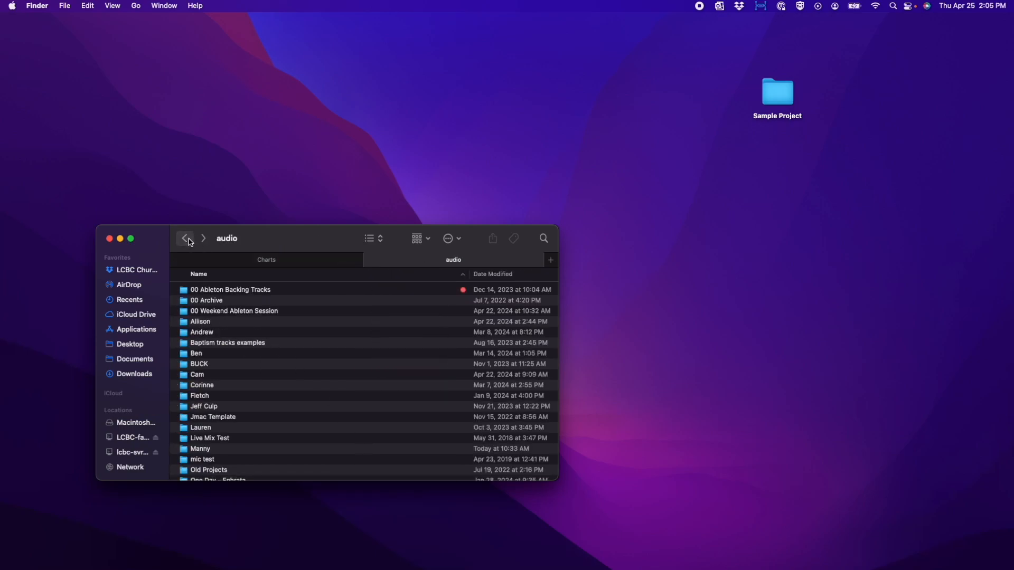
click(191, 242)
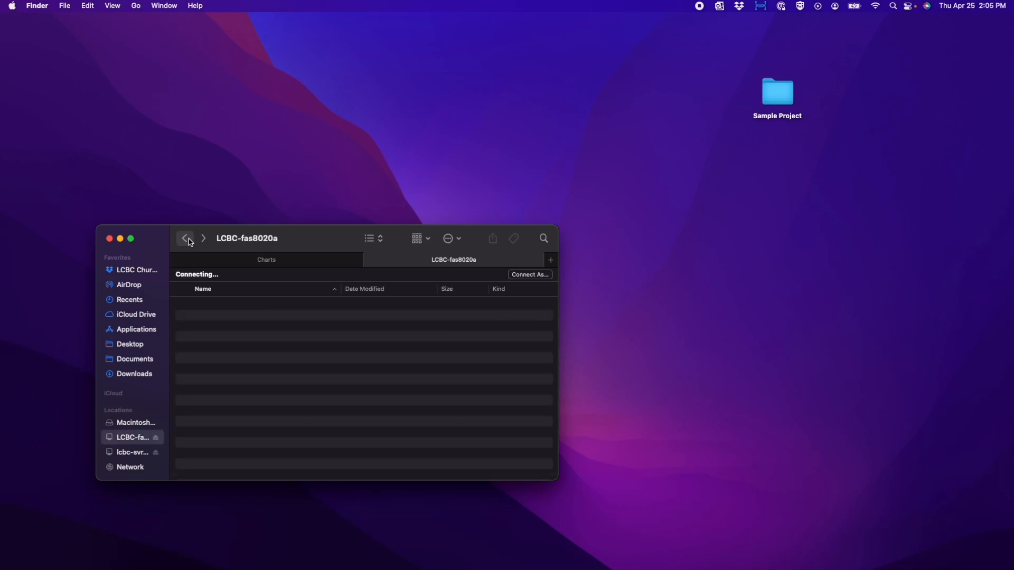
double_click(205, 317)
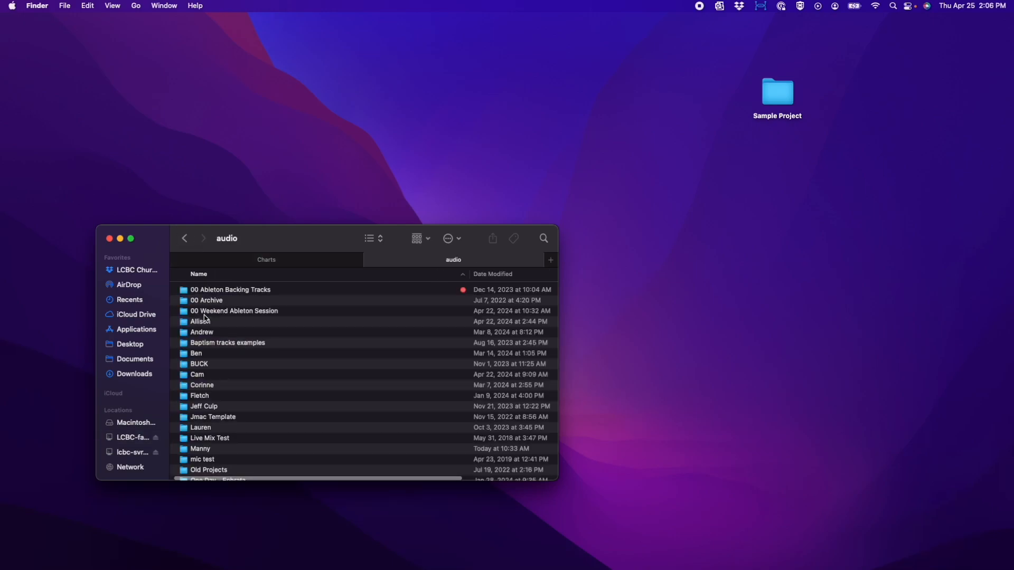
double_click(221, 291)
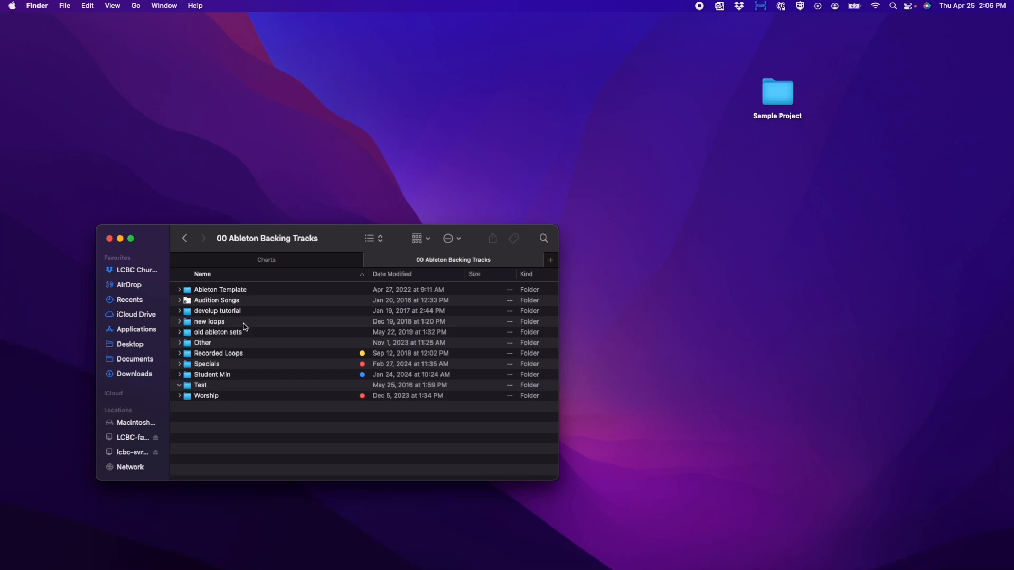
double_click(228, 397)
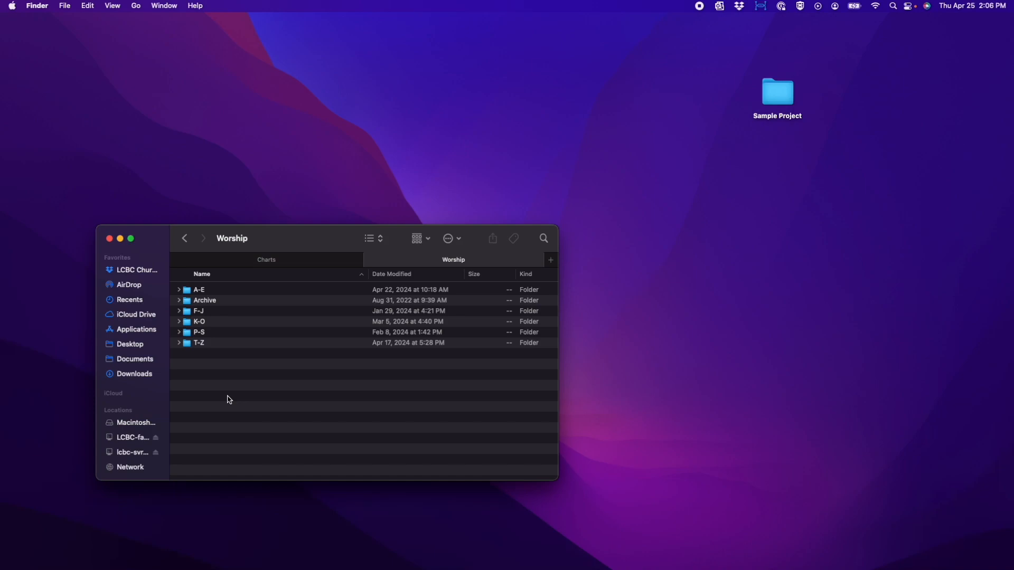
double_click(231, 292)
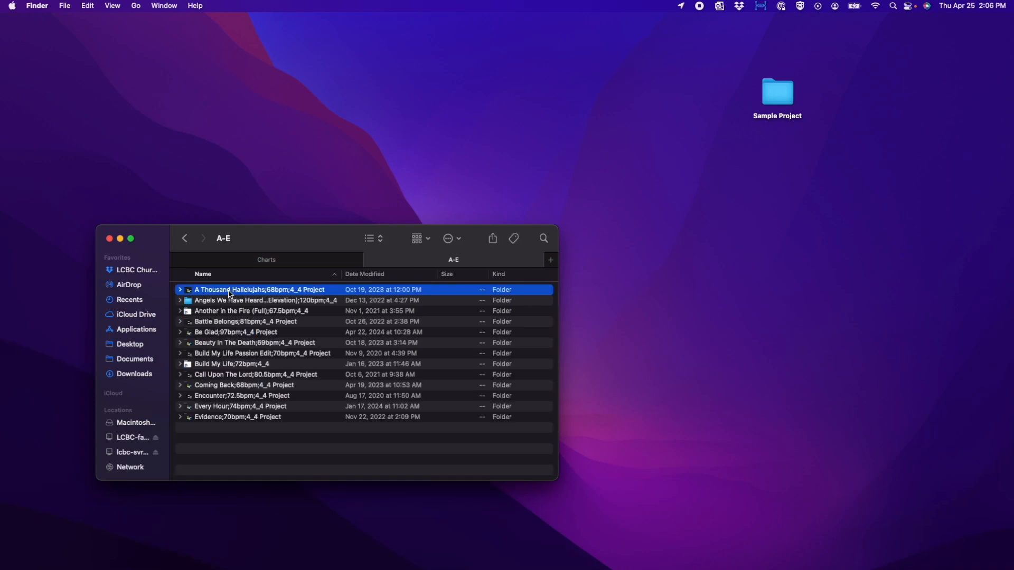
right_click(230, 294)
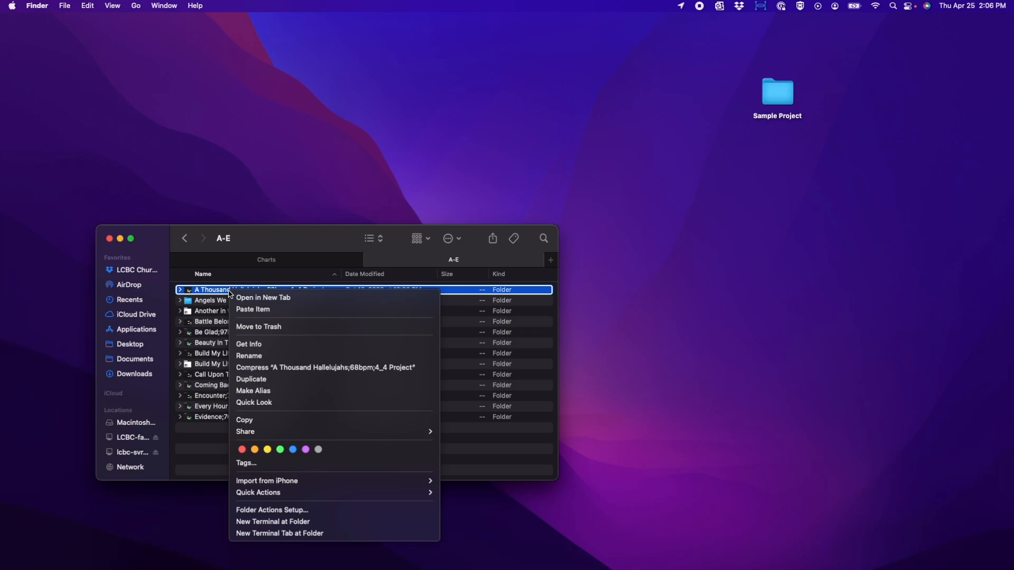
click(251, 420)
Step: Paste the copied song project into the Weekend Setlist Project folder inside the desktop's Sample Project folder
double_click(779, 91)
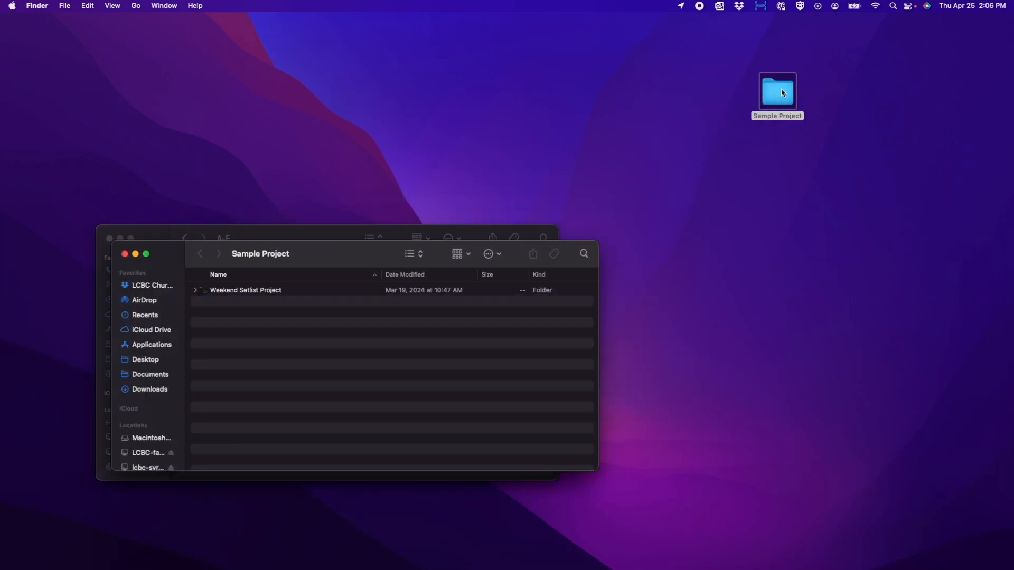
double_click(264, 294)
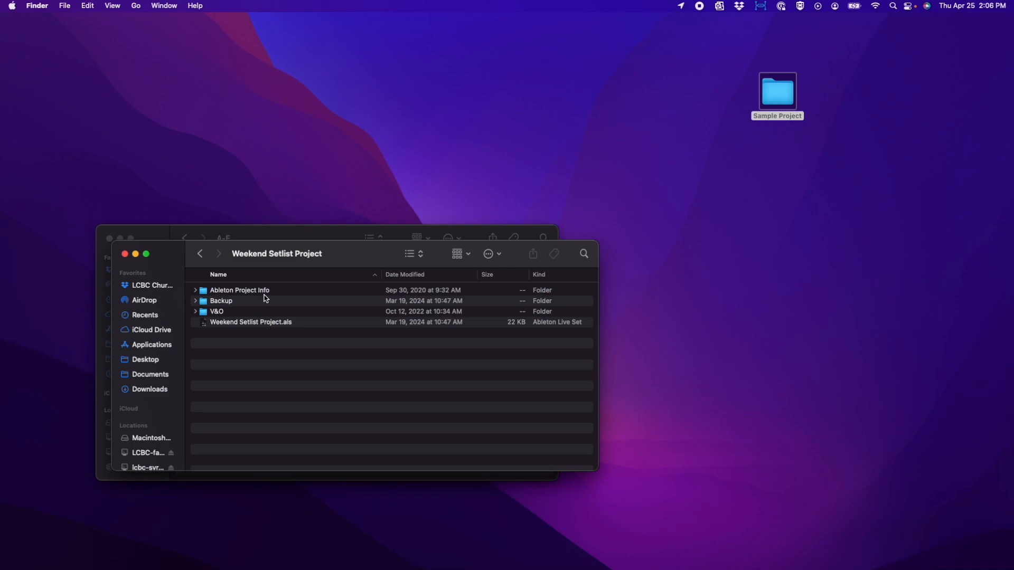
right_click(279, 369)
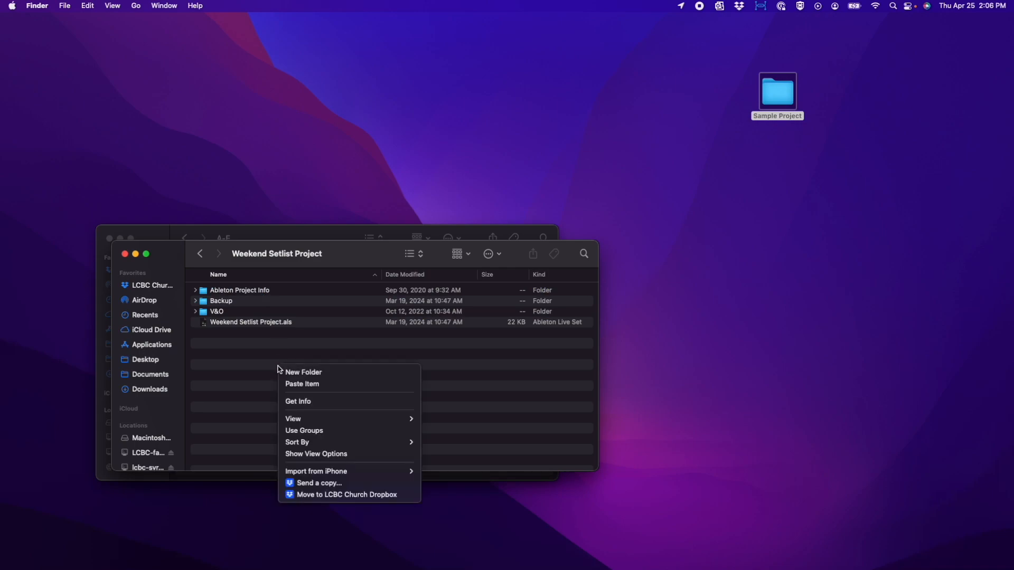
click(289, 384)
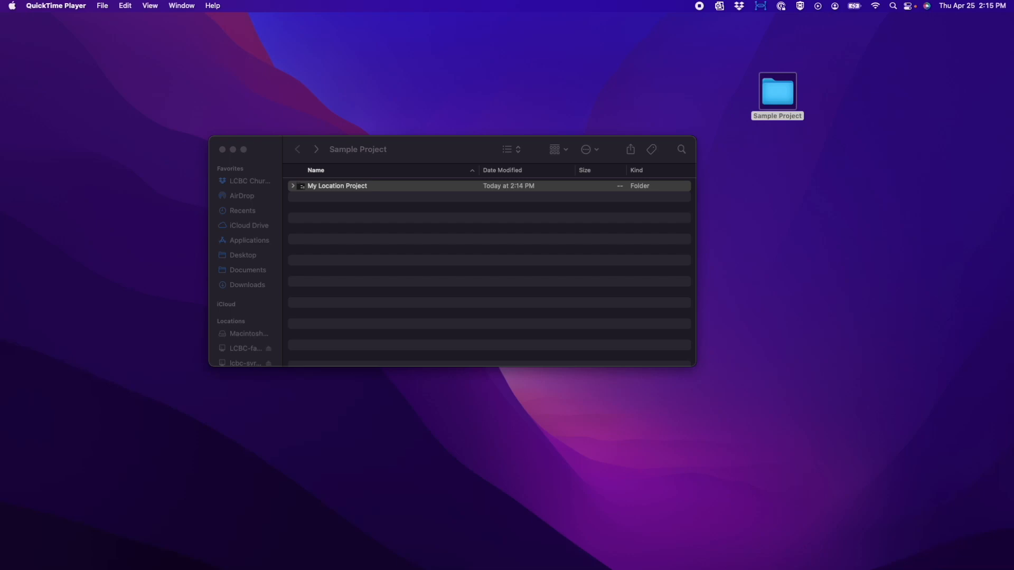
Step: Insert Praise;127bpm;4_4.als from its project folder into the My Location set in Ableton Live as a scene directly below scene 6
click(355, 228)
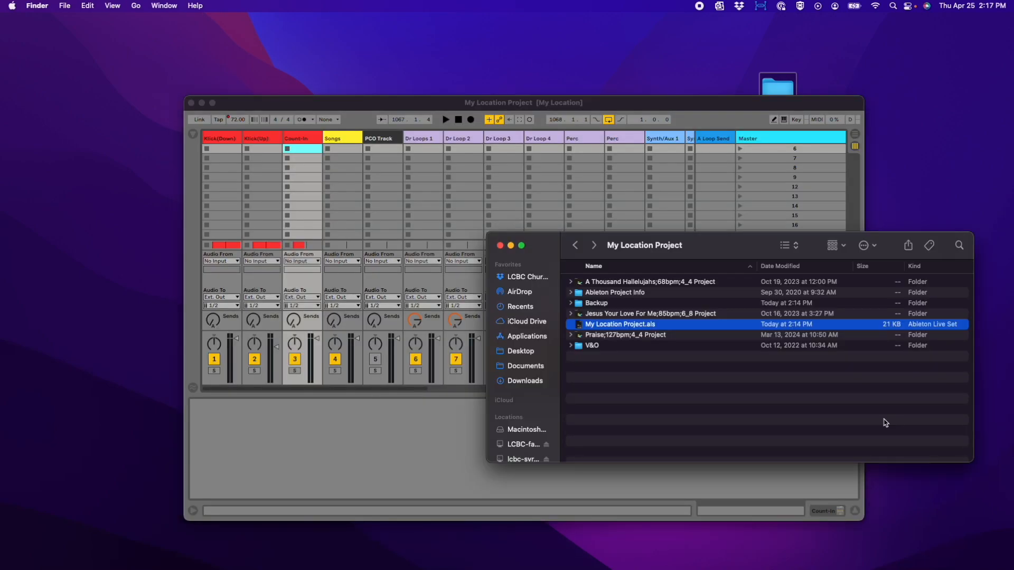
double_click(624, 338)
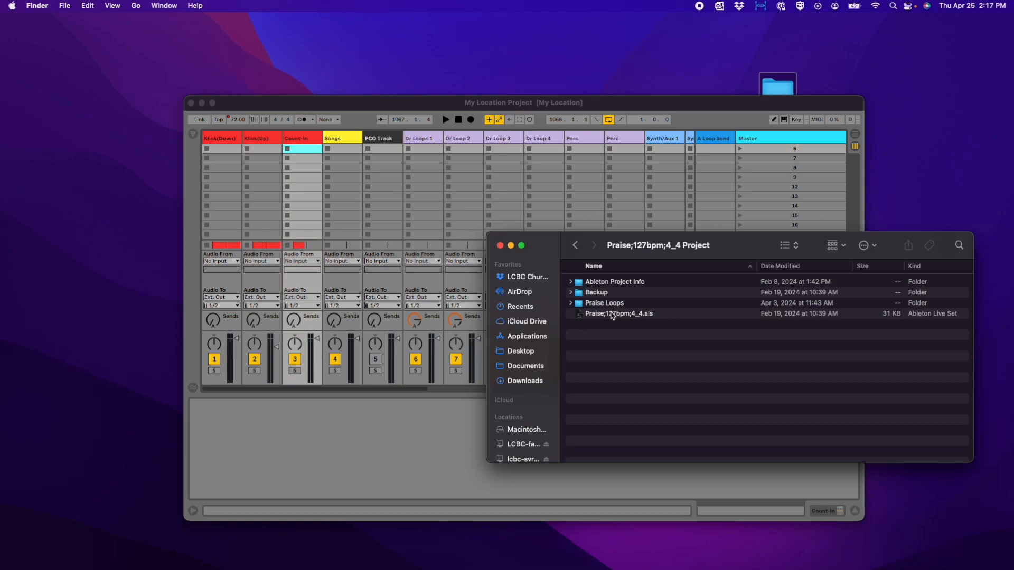
drag(611, 316, 774, 156)
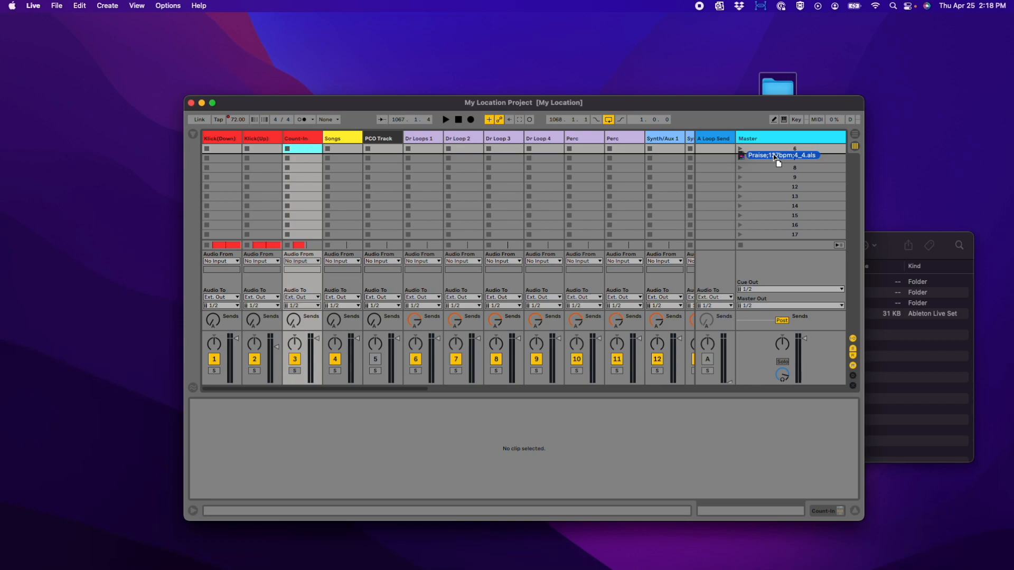
drag(774, 157, 774, 157)
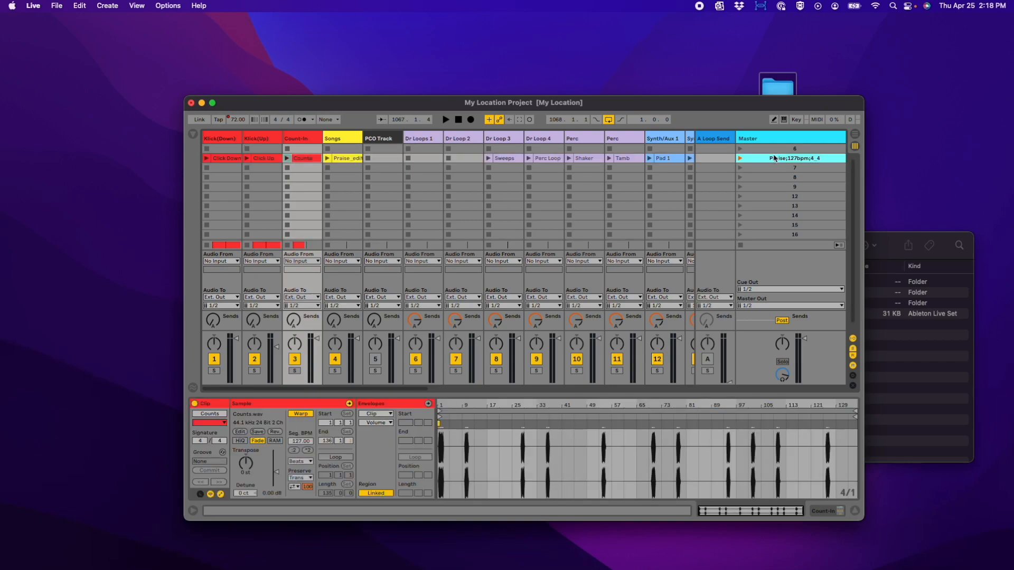
Step: Insert Jesus Your Love For Me;85bpm;6_8.als from its project folder into the Live set as a scene directly below the Praise scene
click(933, 382)
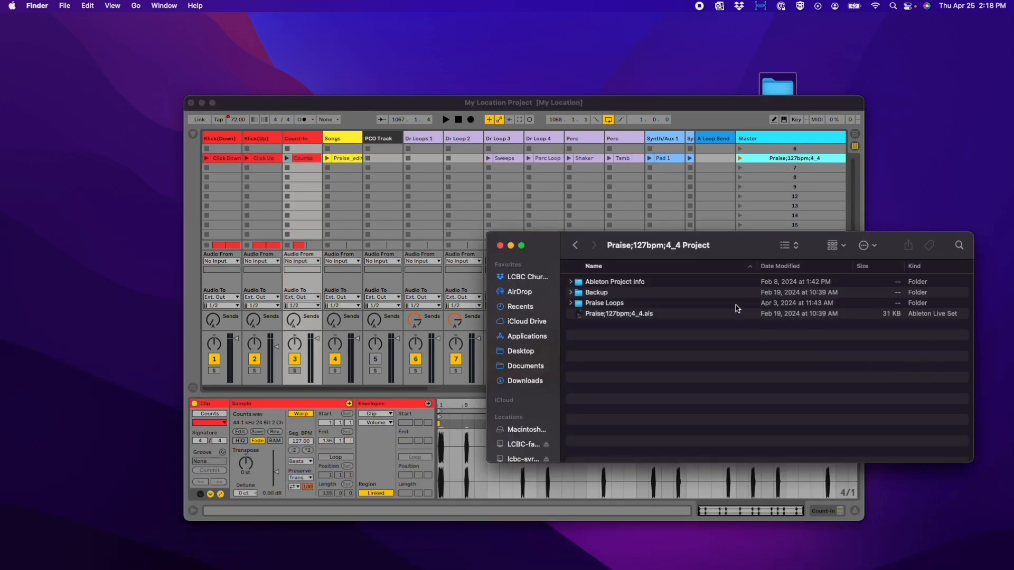
click(575, 245)
double_click(622, 314)
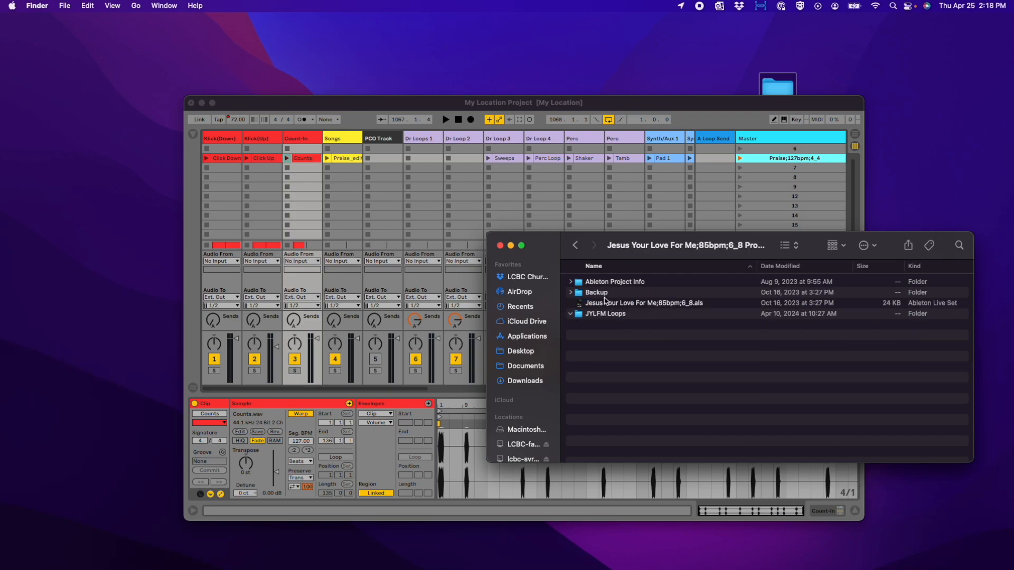
scroll(602, 303, down, 5)
scroll(597, 300, up, 5)
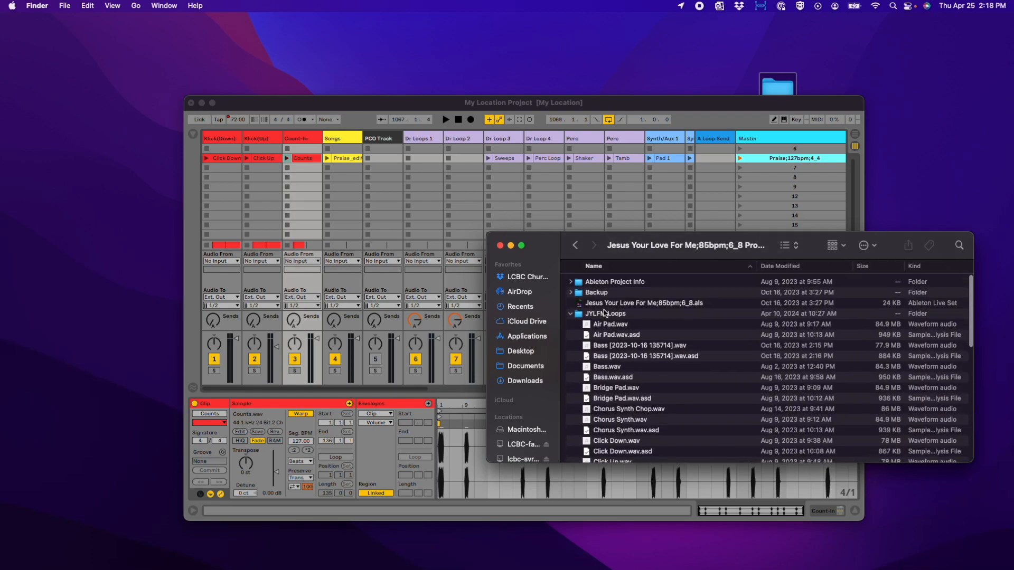
drag(602, 304, 752, 172)
Step: Insert A Thousand Hallelujahs;68bpm;4_4.als from its project folder into the Live set below the Jesus Your Love For Me scene
click(575, 245)
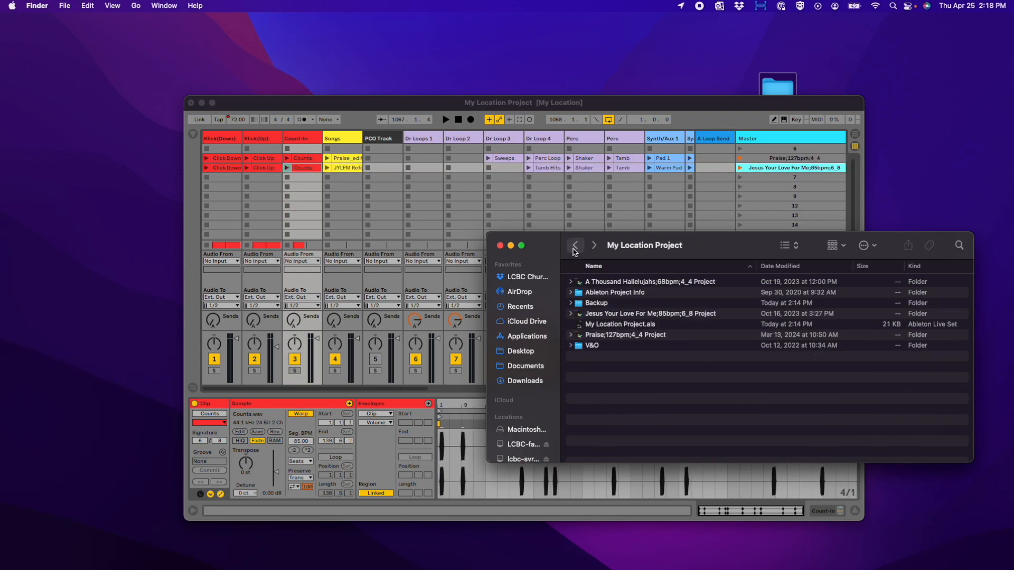
double_click(613, 283)
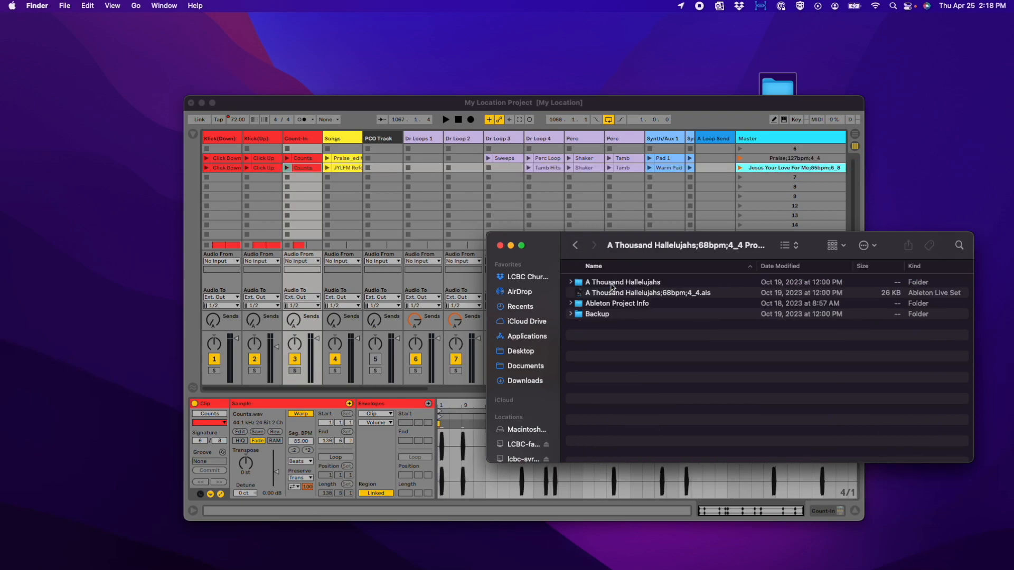
drag(598, 295, 750, 175)
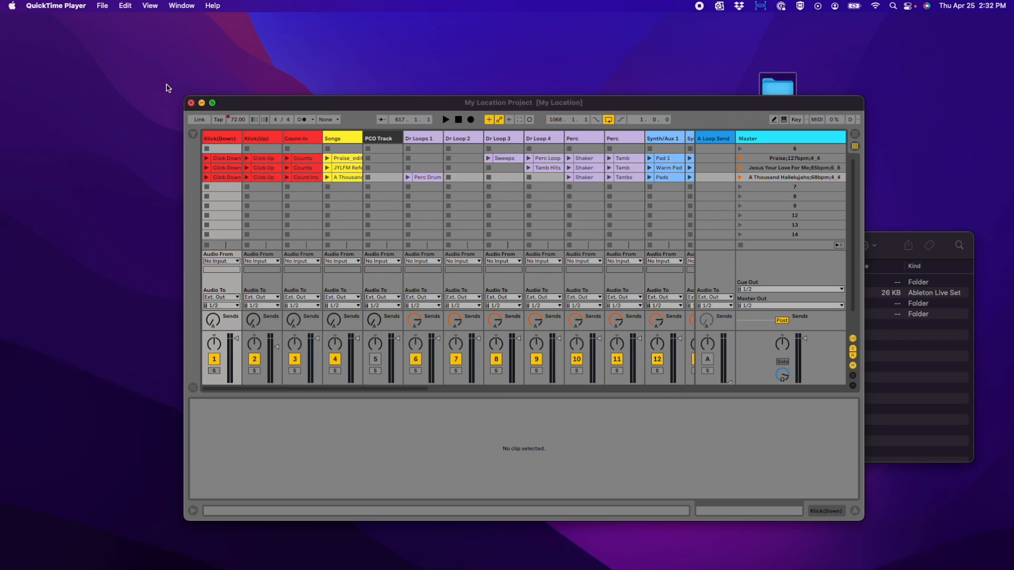
Step: Show the Live set in Arrangement View and turn on Automation Mode
click(102, 8)
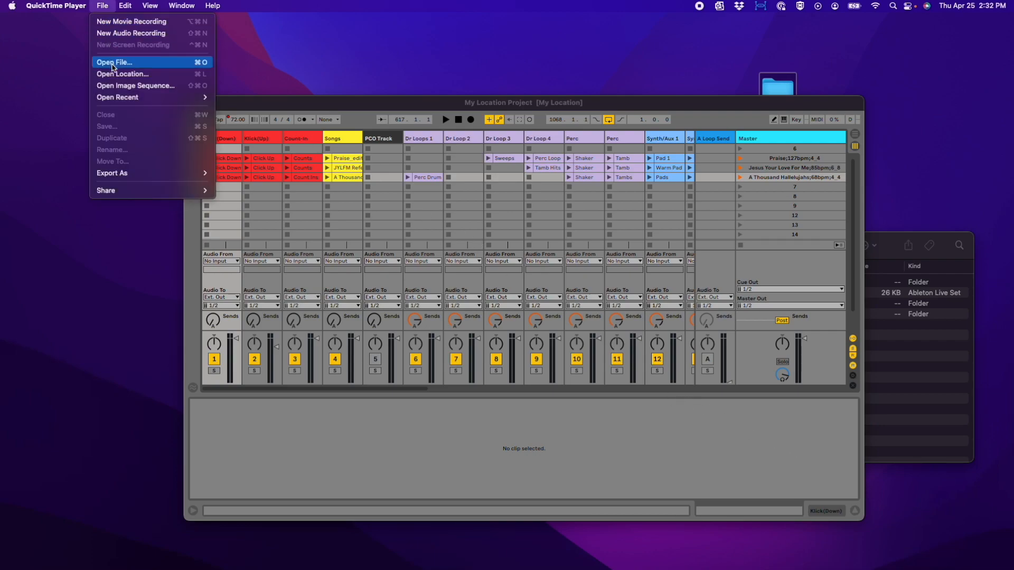
click(631, 275)
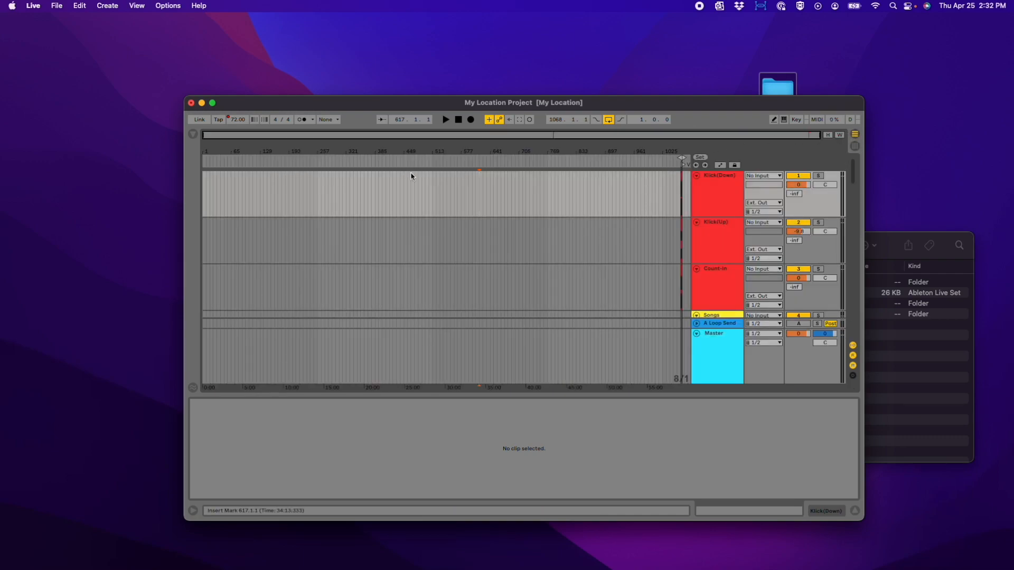
click(137, 7)
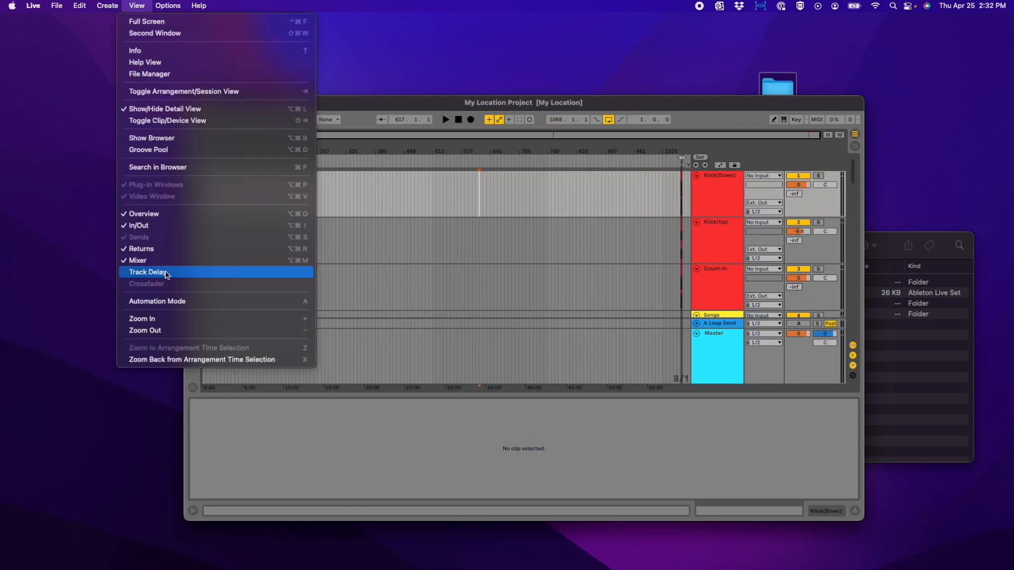
click(164, 303)
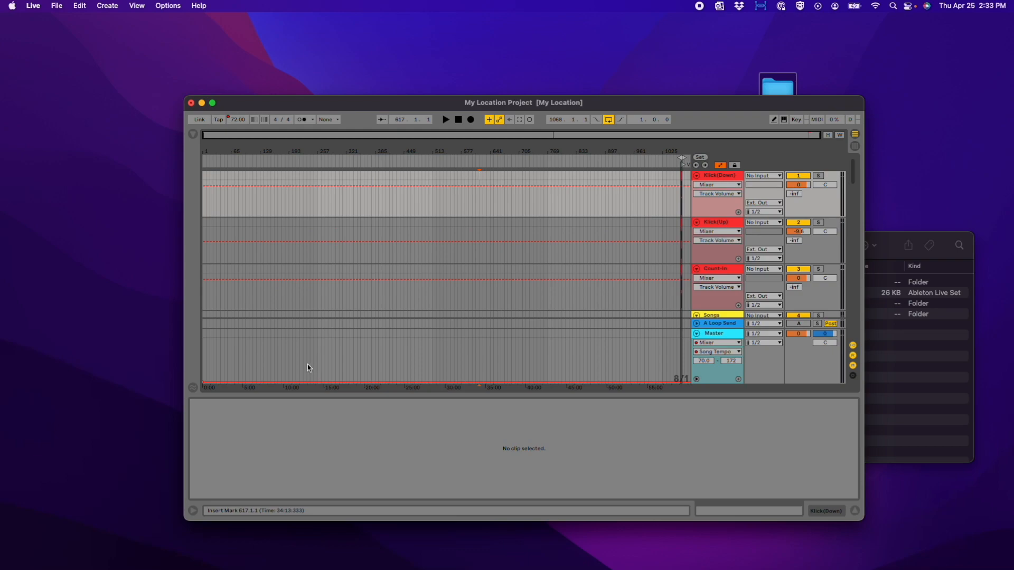
Step: Set the Song Tempo automation range's maximum to 127 and raise the tempo line to 127 BPM from the start
mouse_move(204, 381)
mouse_down()
mouse_move(204, 353)
mouse_move(204, 377)
mouse_up()
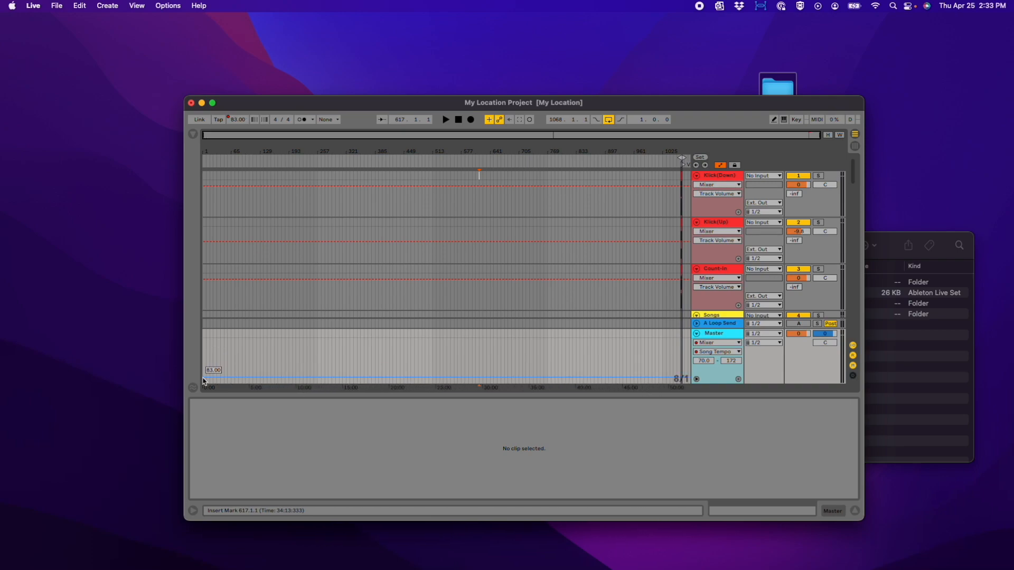
click(727, 362)
text(127)
key(Return)
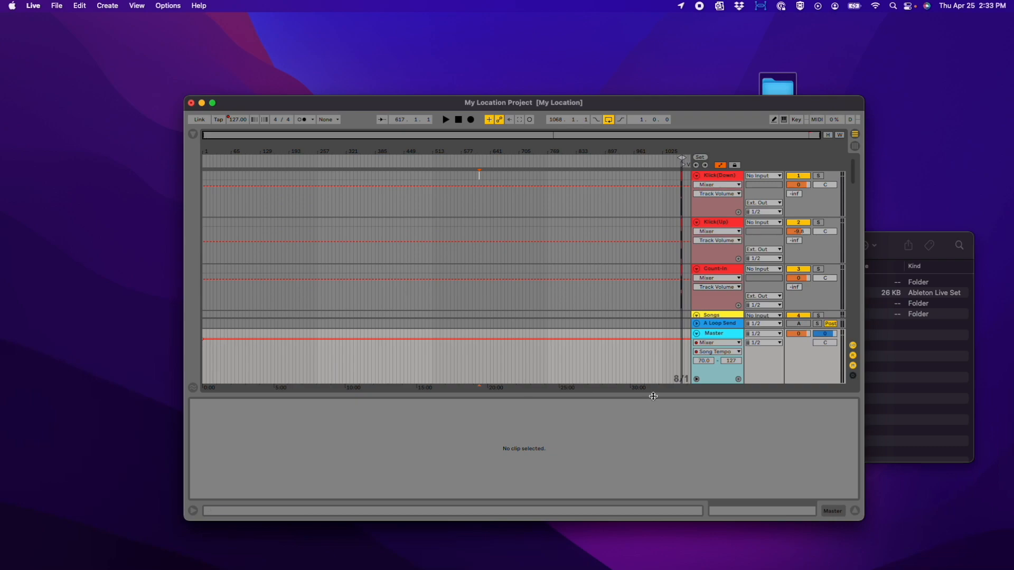
Step: Set the tempo range's minimum to 85 and add an abrupt tempo drop to 85 BPM shortly before bar 513
click(706, 362)
text(85)
click(431, 340)
drag(430, 341, 430, 382)
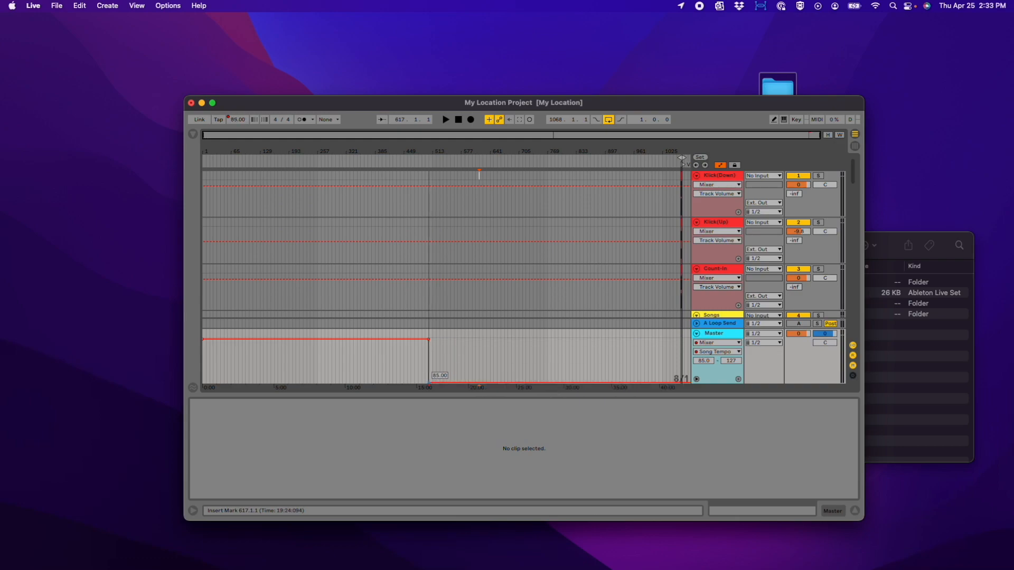
Step: Set the tempo range's minimum to 68 and add an abrupt tempo drop to 68 BPM near the 35:00 mark
click(705, 363)
text(88)
key(Return)
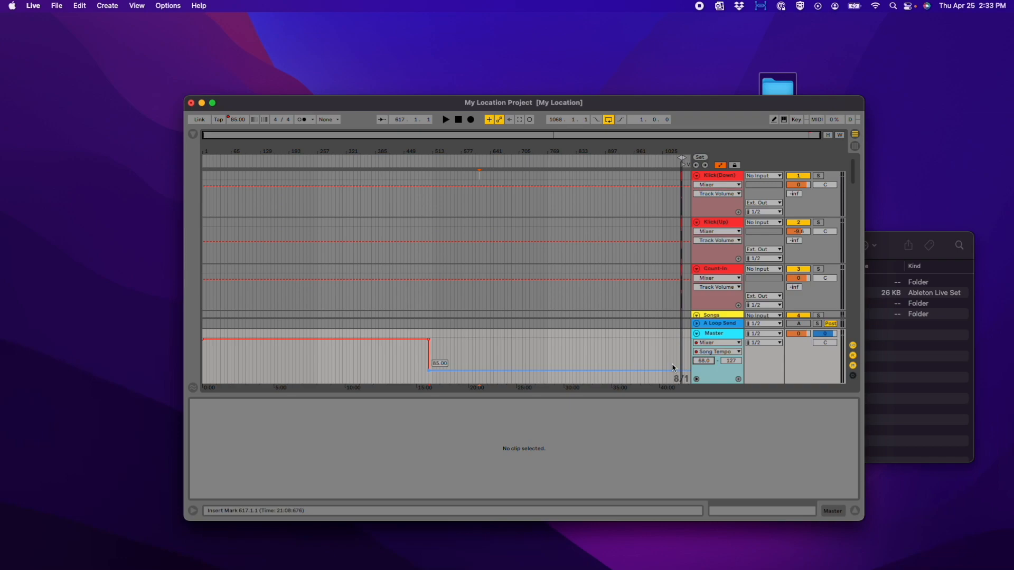
click(622, 369)
drag(632, 370, 622, 382)
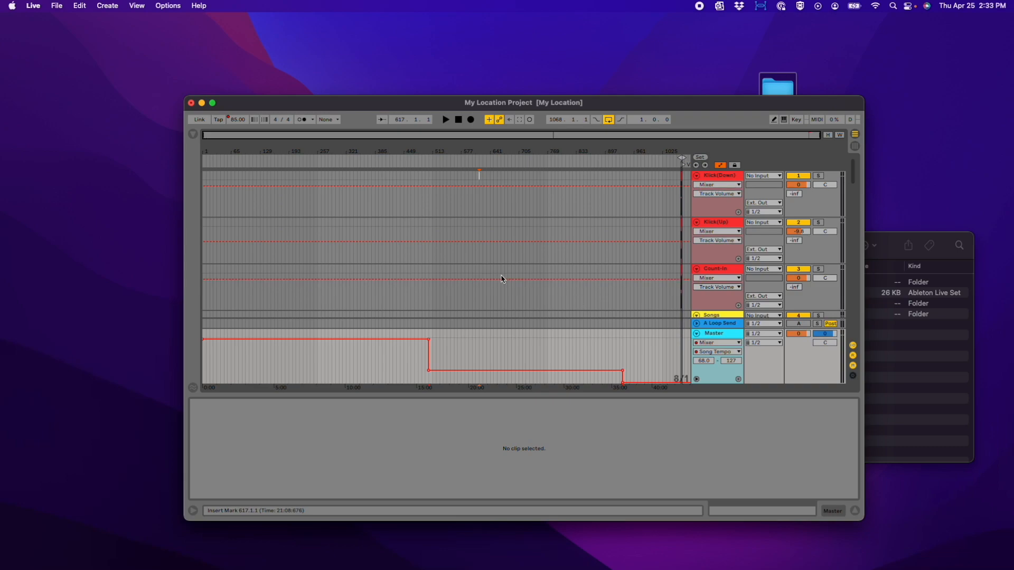
Step: Insert a 6/8 time signature change at bar 521, just after the tempo drop to 85 BPM
key(a)
right_click(434, 159)
click(441, 163)
text(6/8)
key(Return)
key(a)
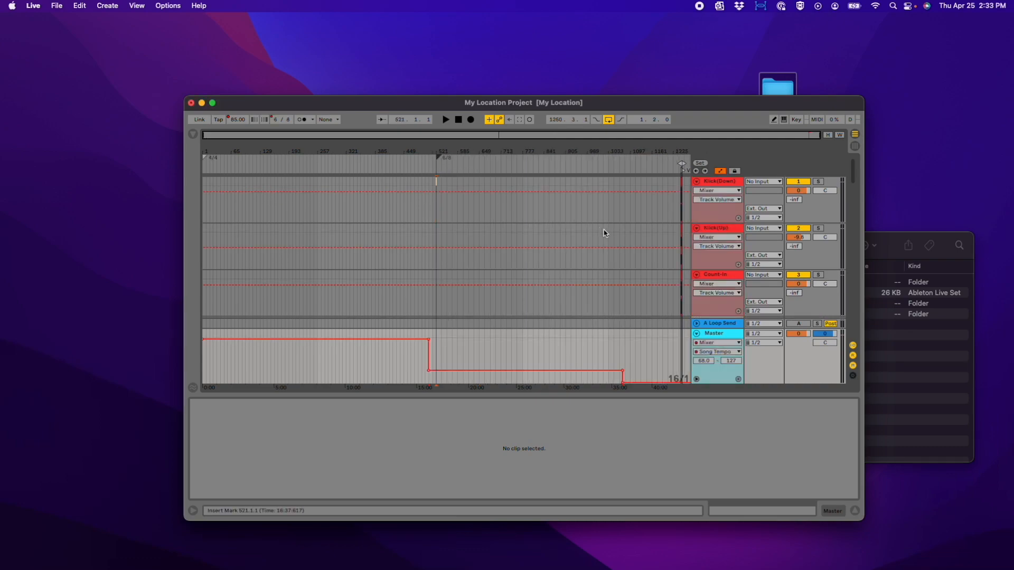
Step: Insert a 4/4 time signature change at bar 1097, just after the tempo drop to 68 BPM
right_click(632, 163)
click(640, 168)
text(4/4)
key(Return)
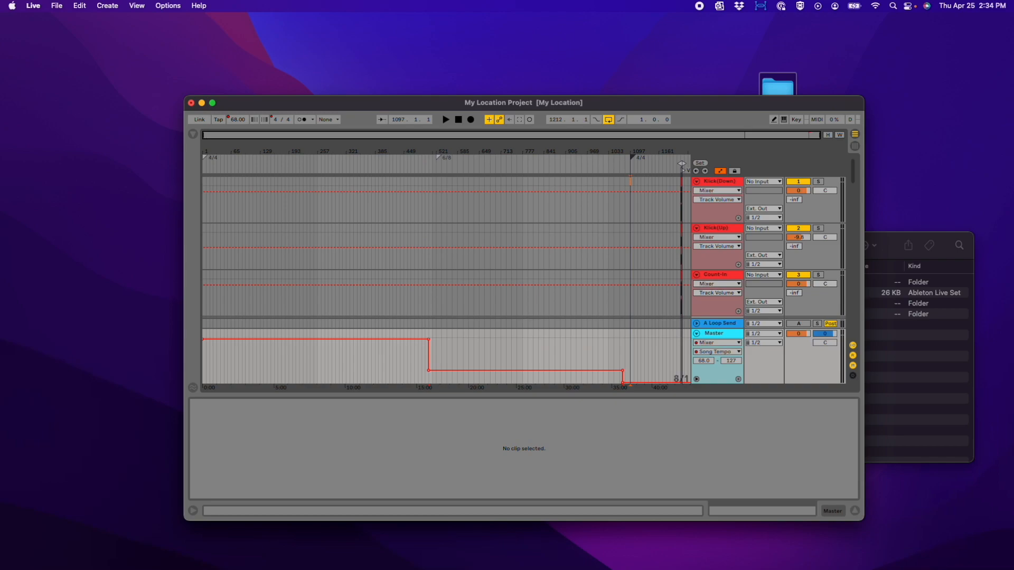
Step: Add a locator named Praise at bar 73 in the first 4/4 section
right_click(234, 163)
click(252, 190)
text(Pr)
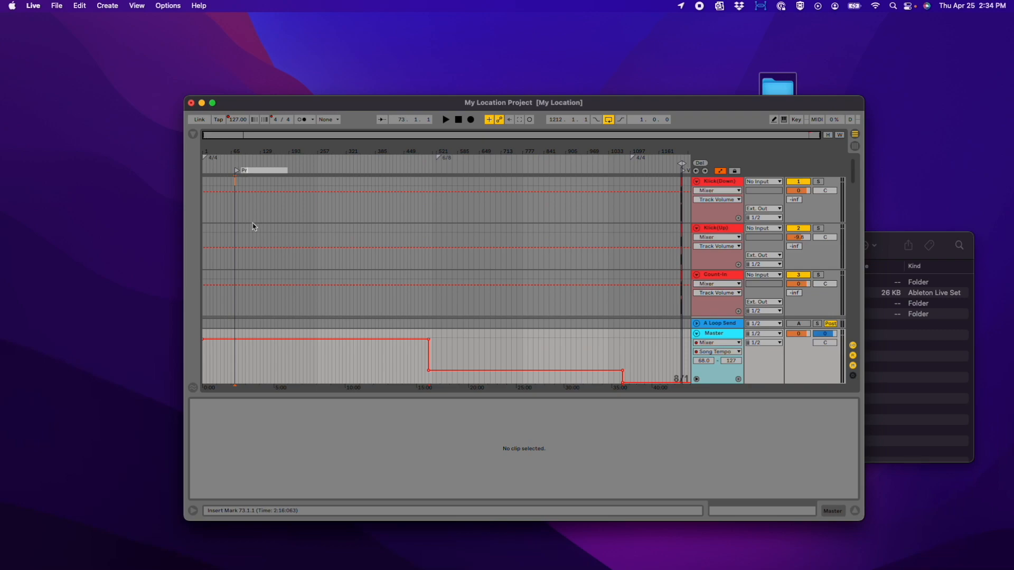
key(Return)
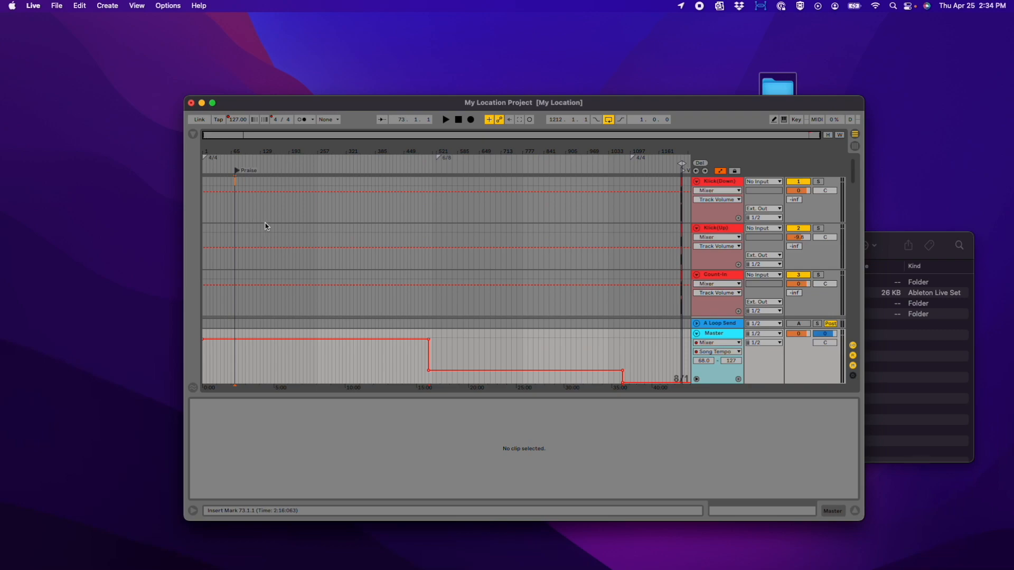
Step: Add a locator named Jesus Your Love For Me at bar 537 in the 6/8 section
right_click(443, 167)
click(447, 190)
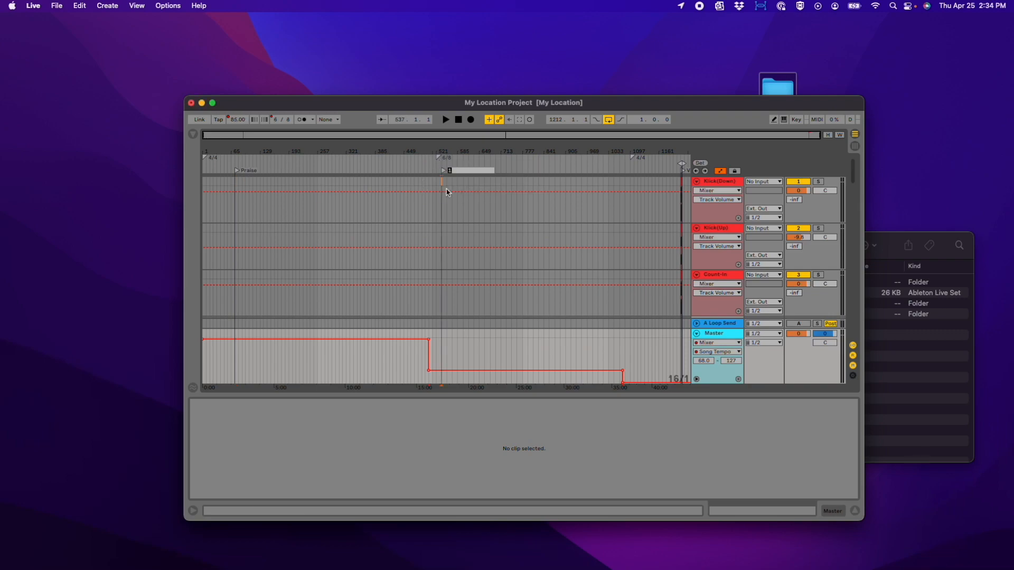
text(Jesus Your)
text( Love For M)
text(e)
Step: Add a locator named A Thousand Hallelujahs at bar 1121 in the last 4/4 section
right_click(639, 166)
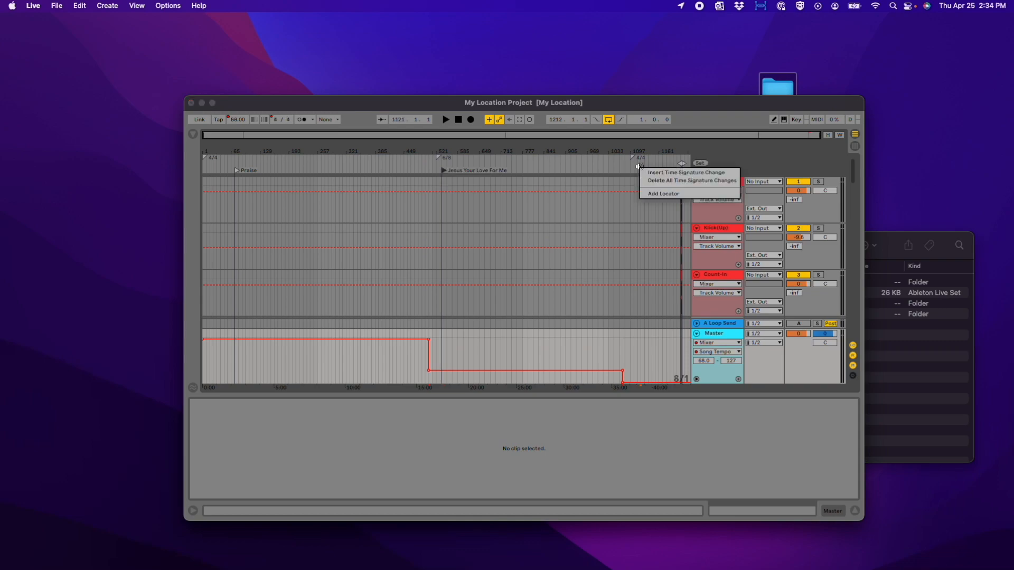
click(645, 194)
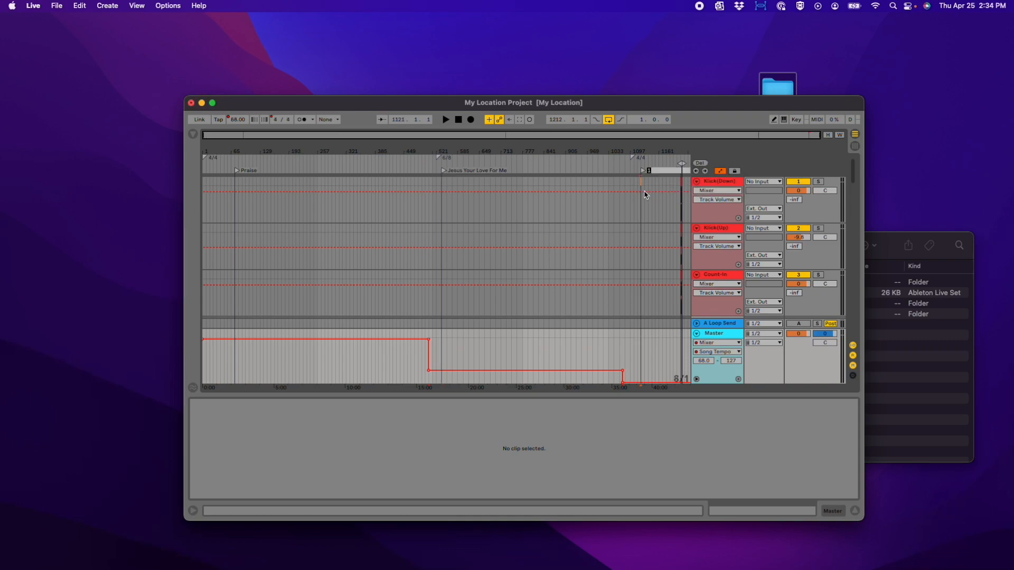
text(A Thou)
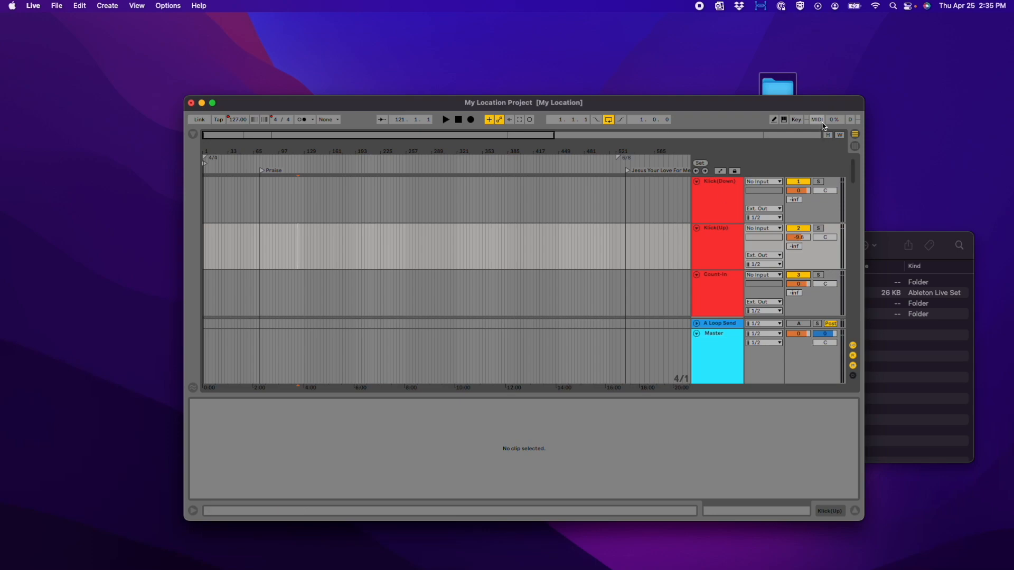
Step: Assign the computer keyboard's 1 key to the Praise locator in Key Map Mode
click(817, 120)
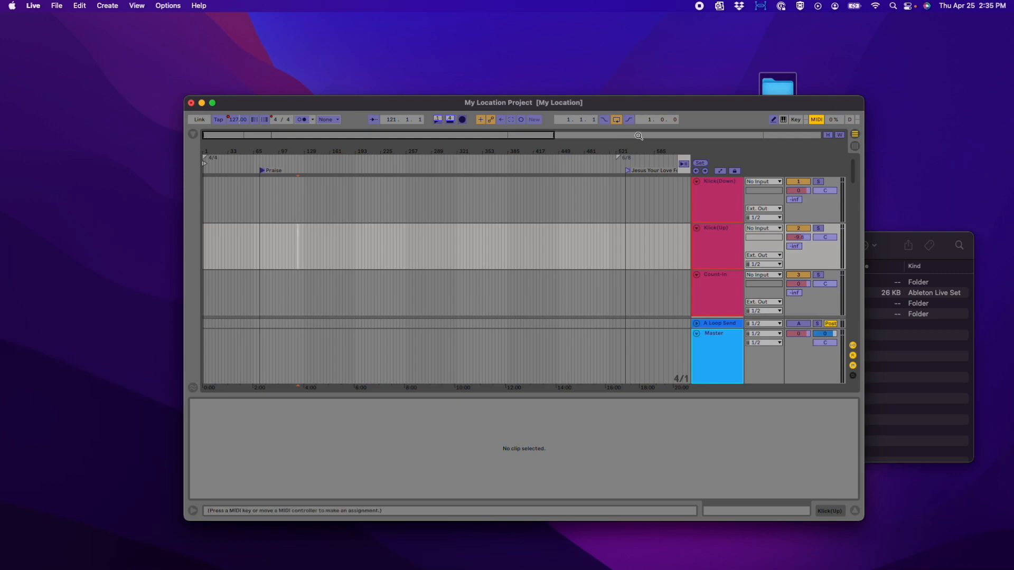
click(796, 119)
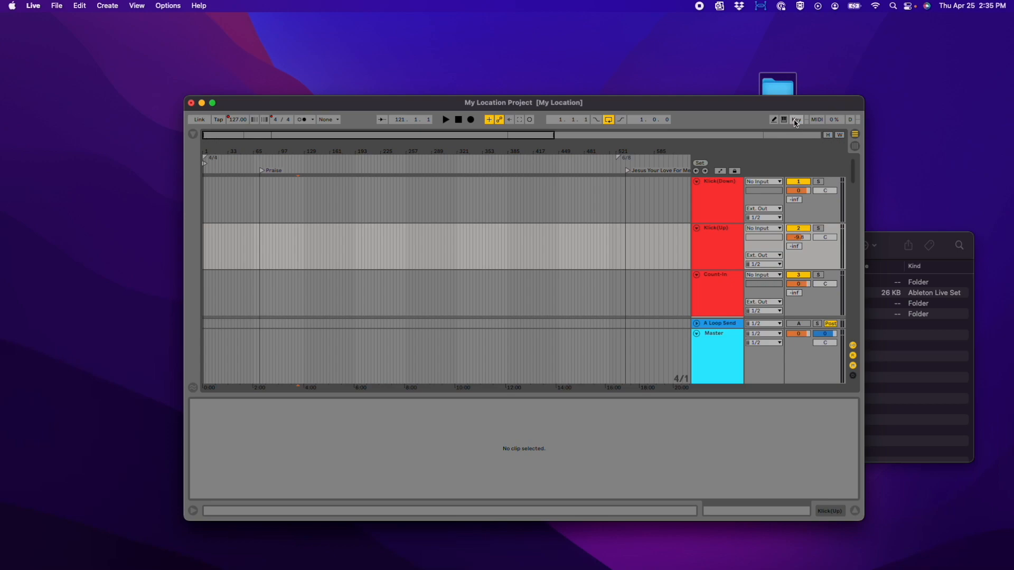
click(262, 171)
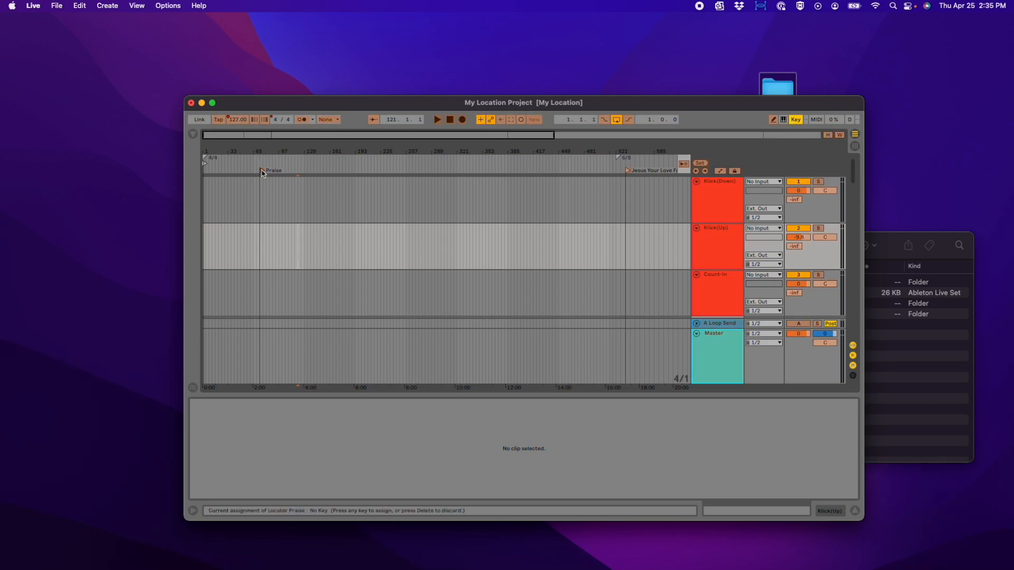
key(1)
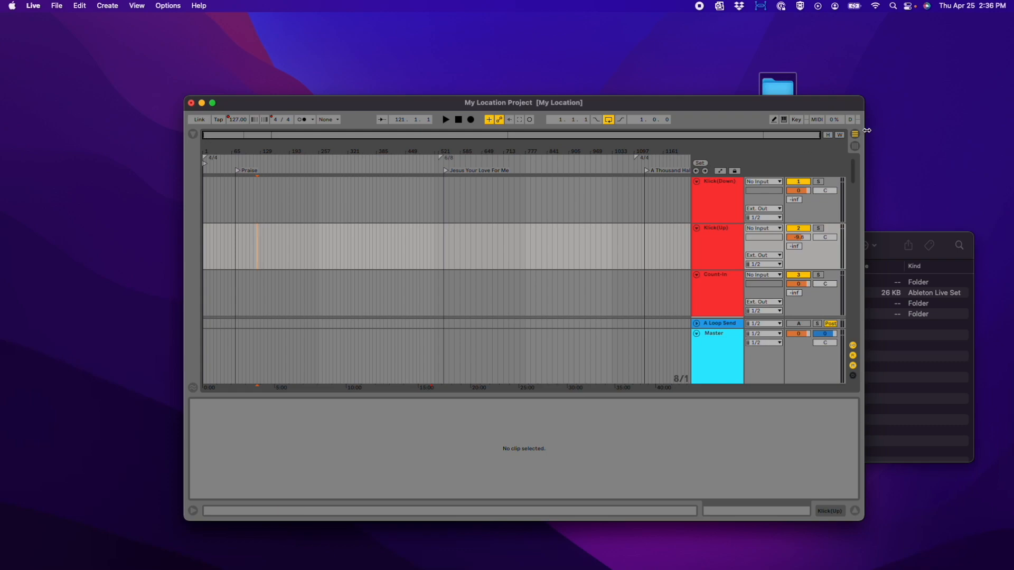
Step: Place the Praise scene's clips from Session View into the arrangement at the Praise locator, starting on the Klick(Down) track
click(855, 146)
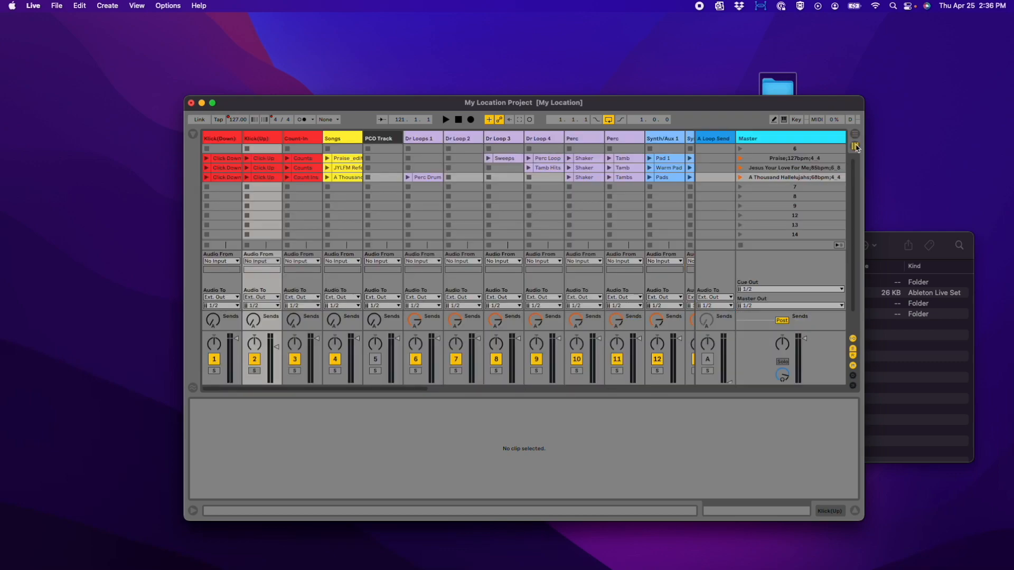
click(793, 159)
click(855, 146)
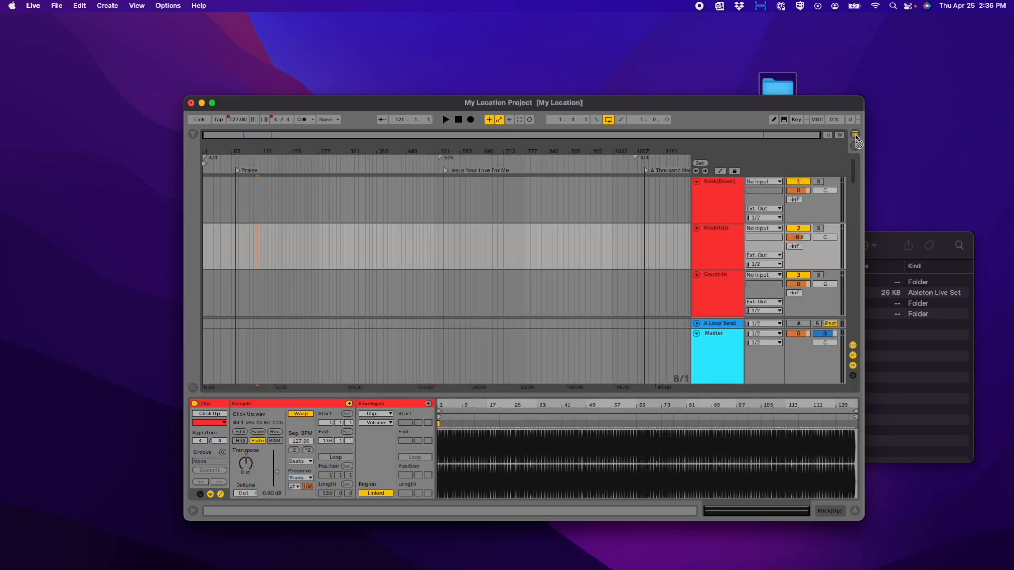
drag(592, 132, 234, 199)
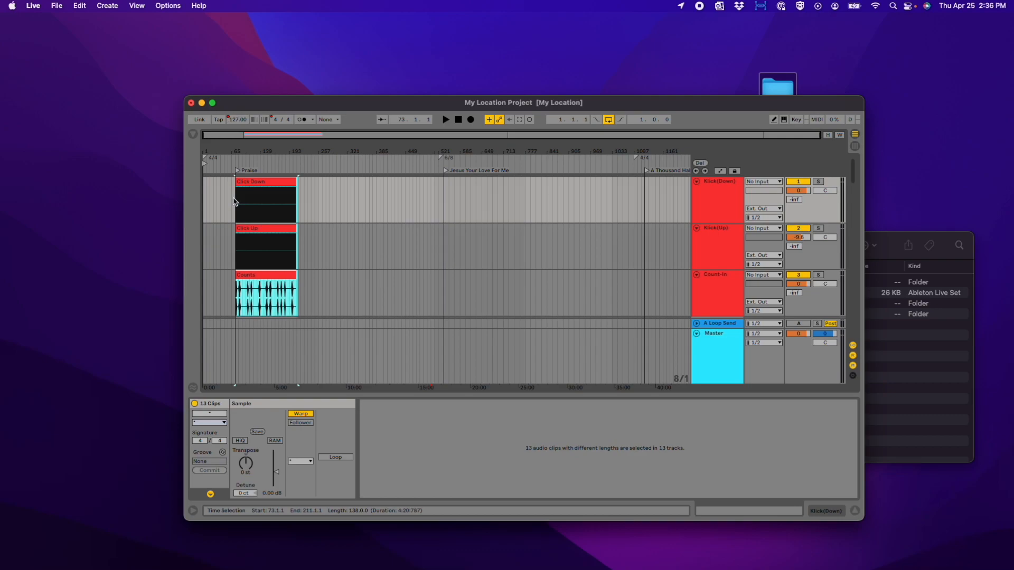
Step: Place the Jesus Your Love For Me scene's clips into the arrangement at that song's locator at bar 537
key(Tab)
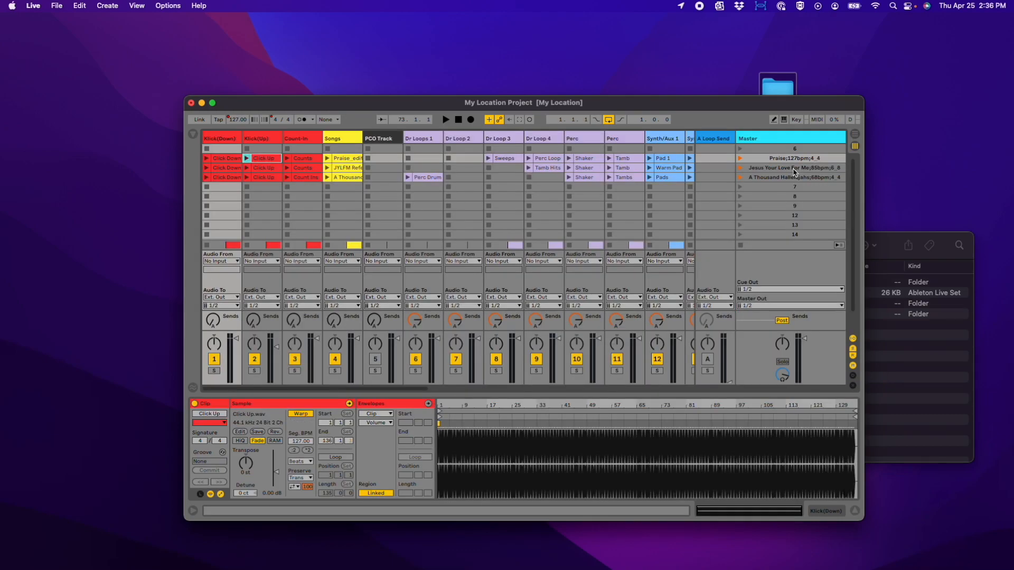
click(794, 169)
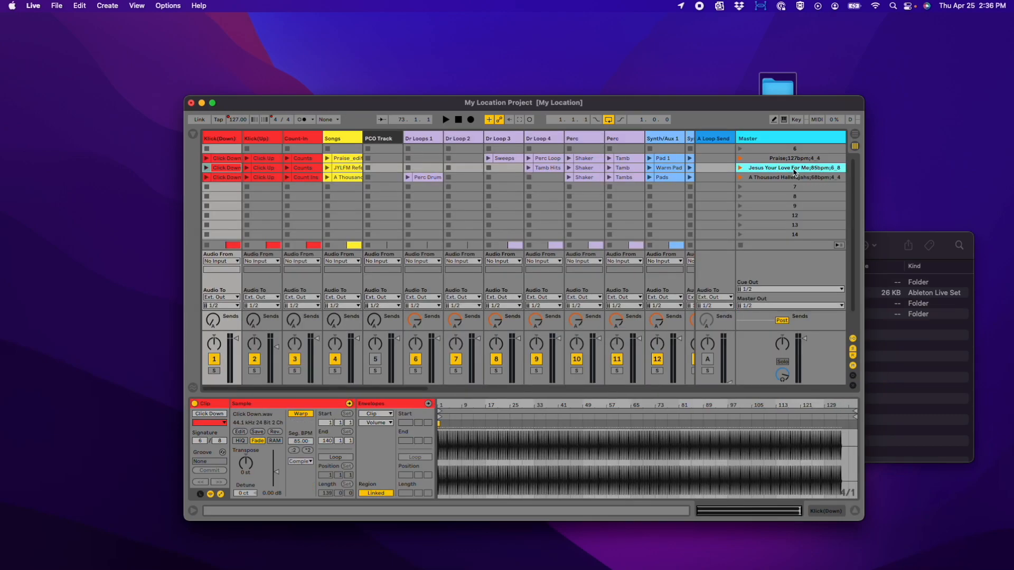
mouse_move(793, 171)
mouse_down()
mouse_move(430, 208)
mouse_move(442, 199)
mouse_up()
key(Tab)
Step: Copy the A Thousand Hallelujahs scene and paste its clips into the arrangement at bar 1121, starting on the Klick(Down) track
key(Tab)
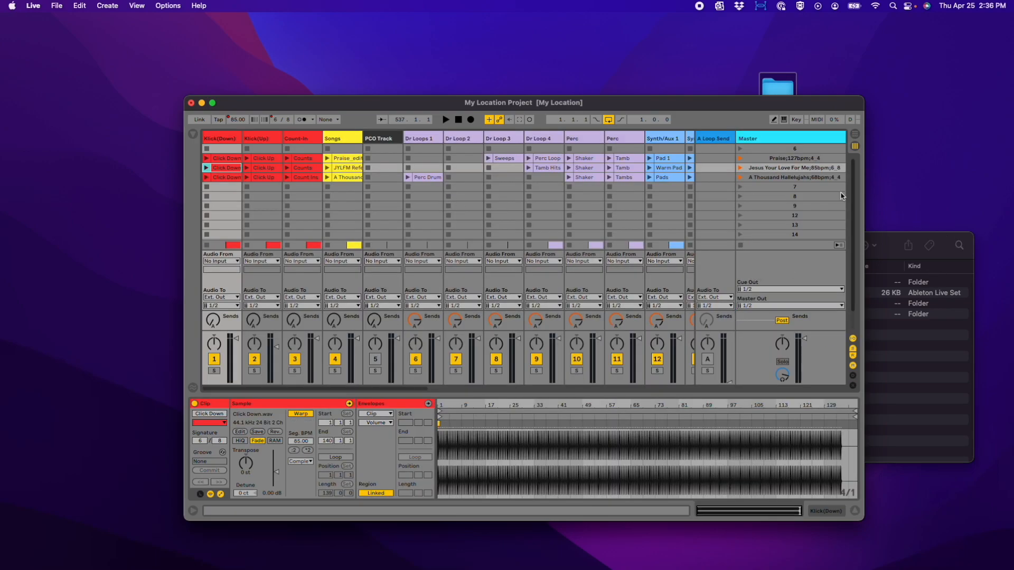
click(806, 179)
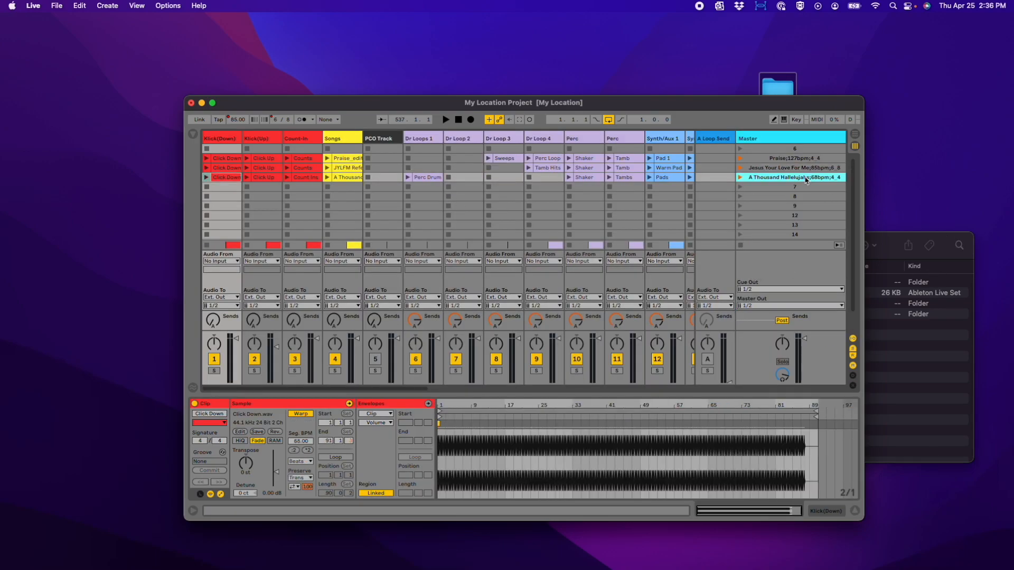
right_click(807, 179)
click(816, 195)
key(Tab)
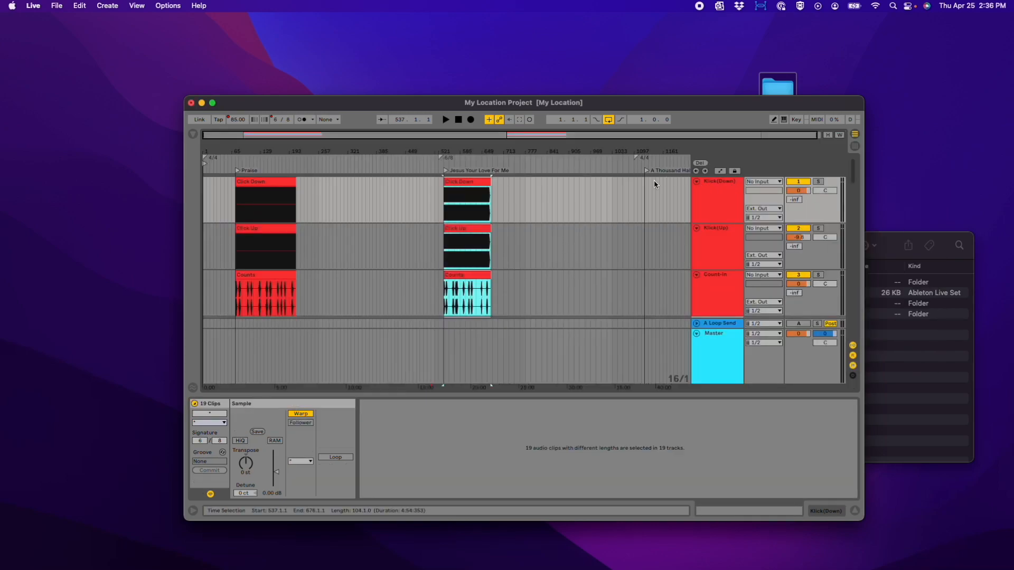
click(643, 198)
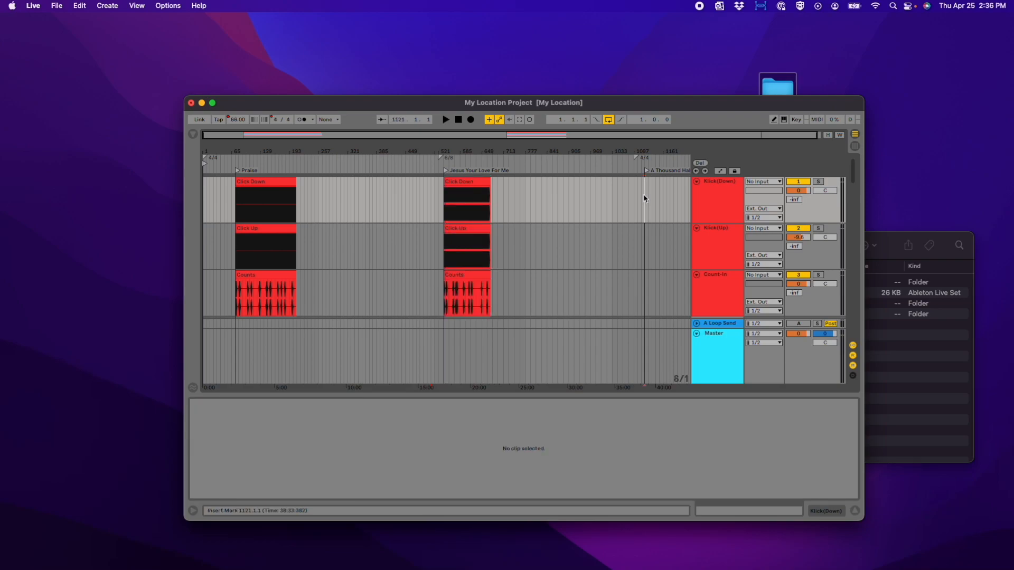
right_click(644, 198)
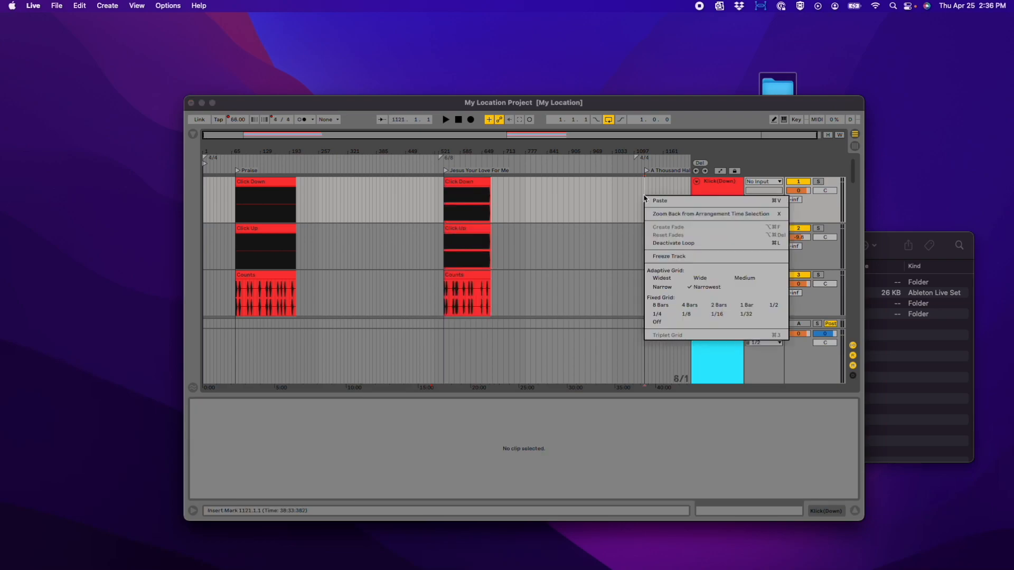
click(648, 201)
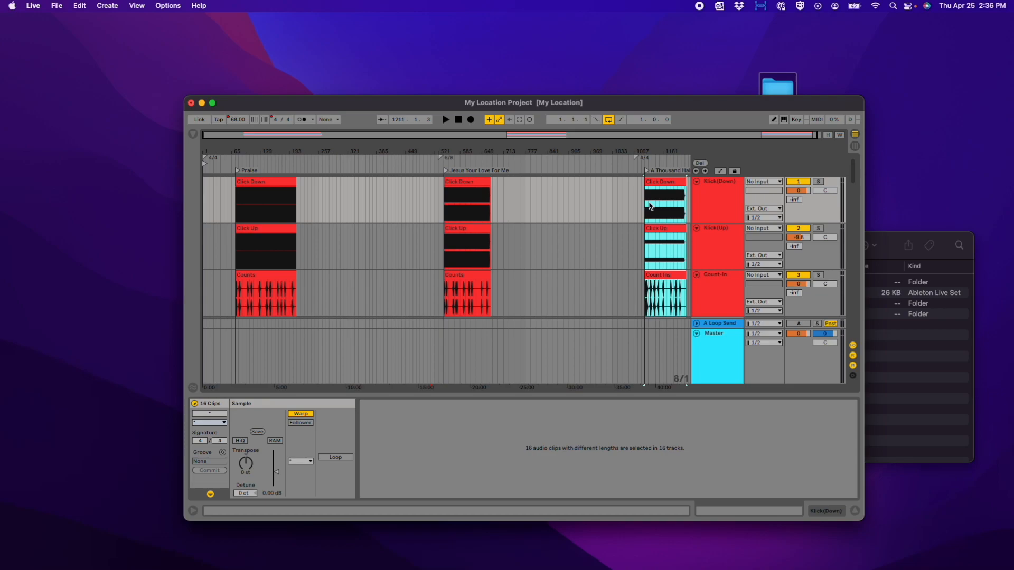
Step: Delete the three song scenes from Session View and return to Arrangement View
key(Tab)
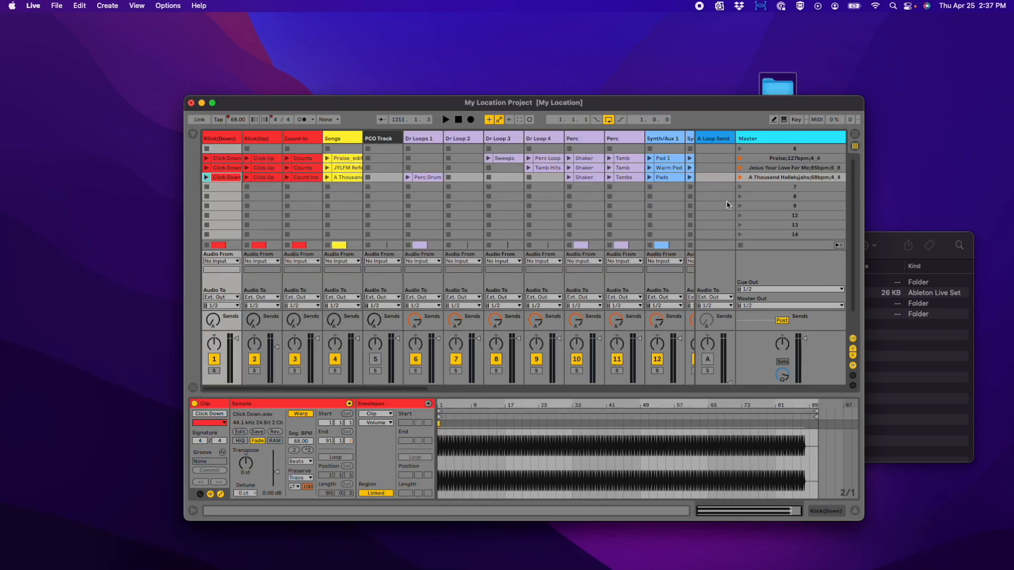
click(781, 157)
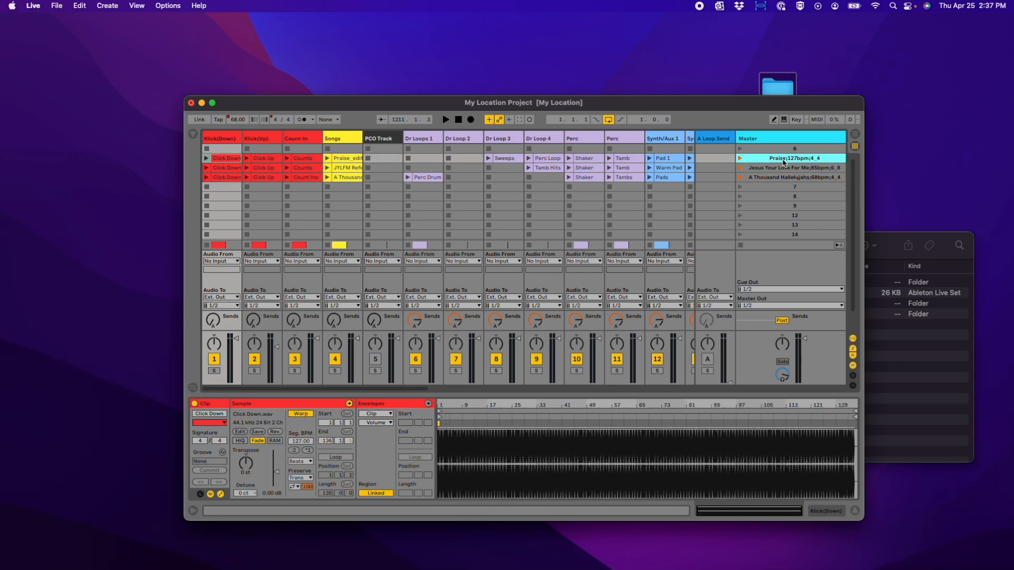
key(Delete)
key(Delete)
key(Delete)
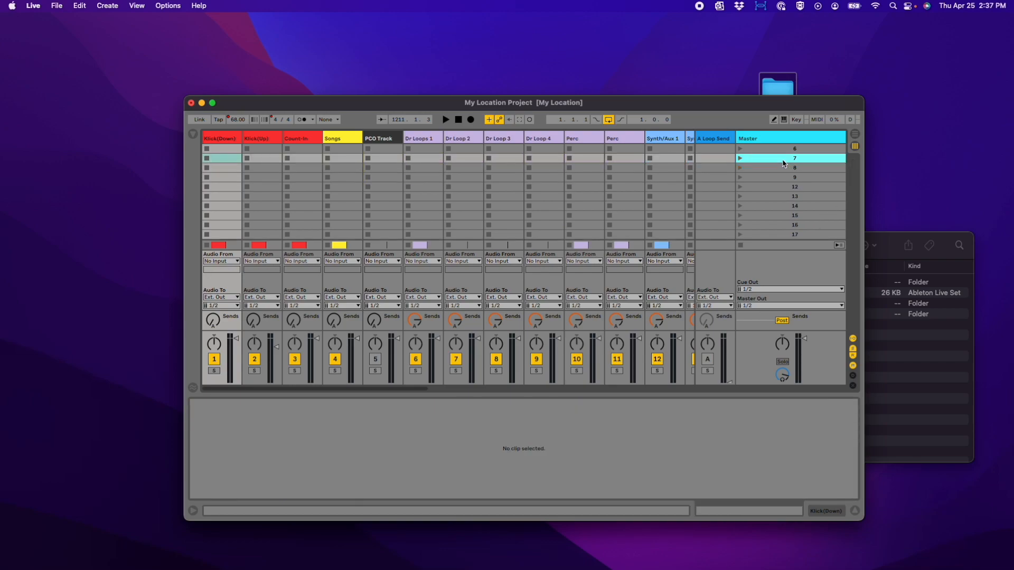
key(Tab)
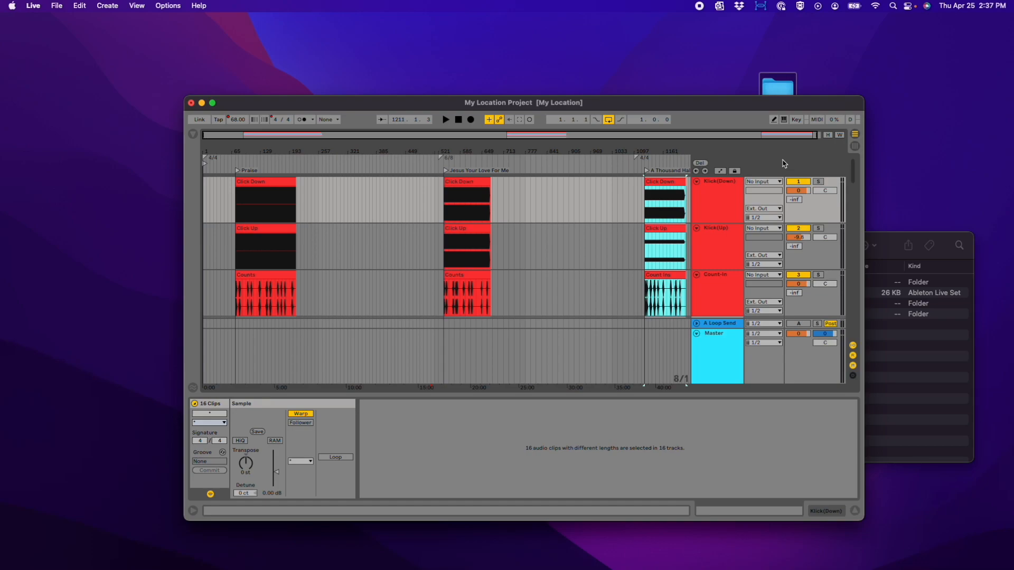